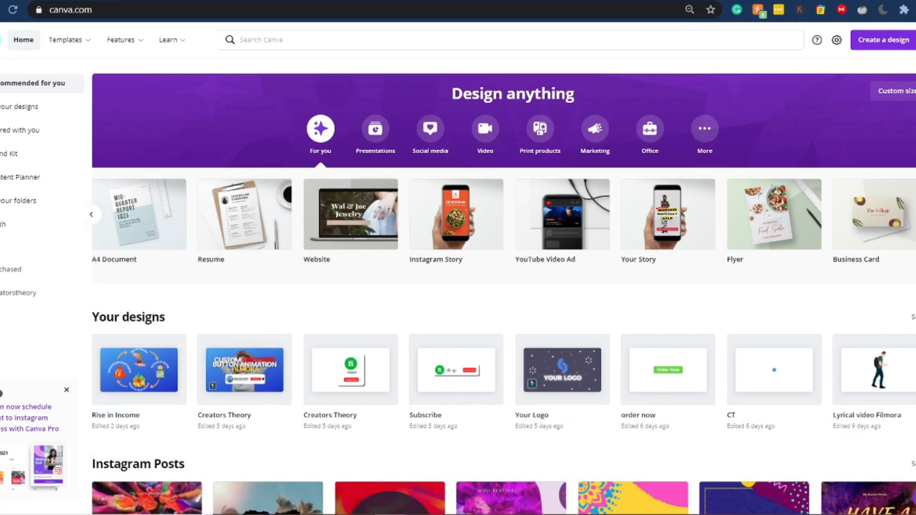
Create a new blank design using the YouTube Thumbnail format.
{"action": "left_click", "coordinate": [915, 214]}
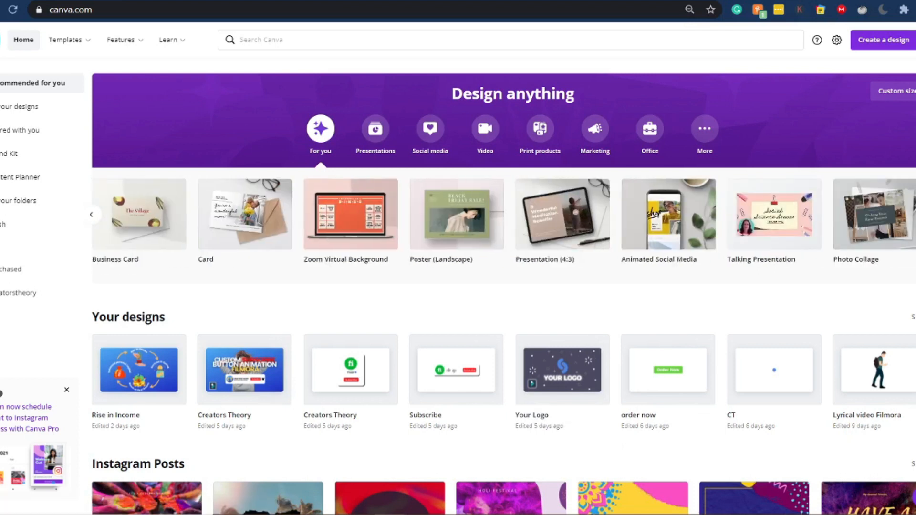
{"action": "left_click", "coordinate": [915, 215]}
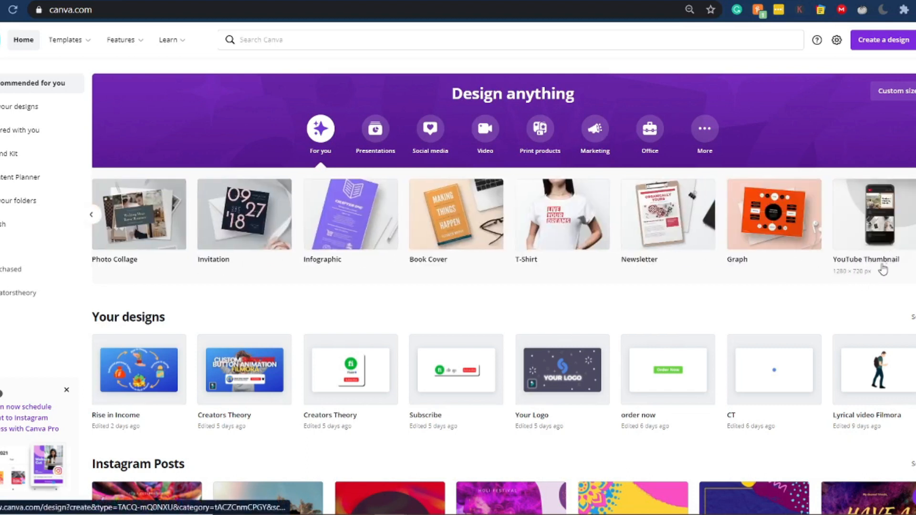
{"action": "left_click", "coordinate": [869, 215]}
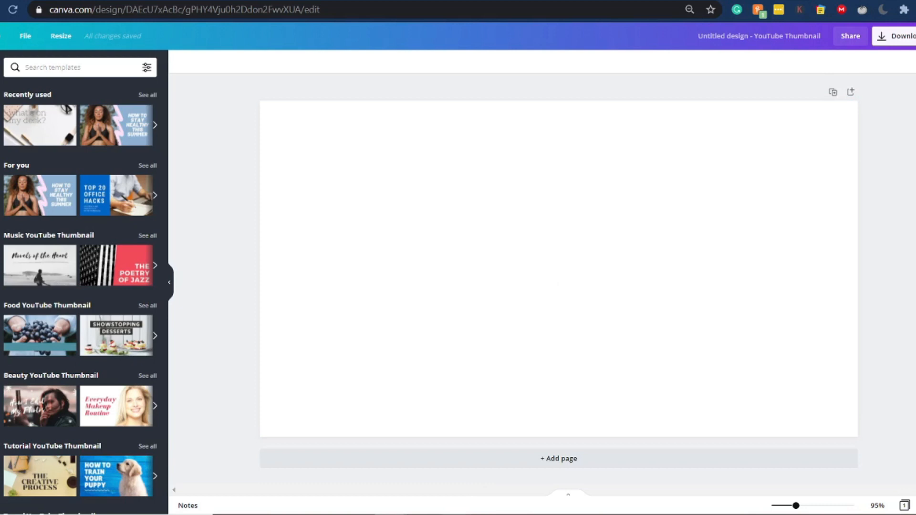
Bring up the song lyrics file in Notepad for reference and search the Canva elements for "walking".
{"action": "key", "text": "alt+Tab"}
{"action": "left_click_drag", "start_coordinate": [728, 31], "coordinate": [800, 87]}
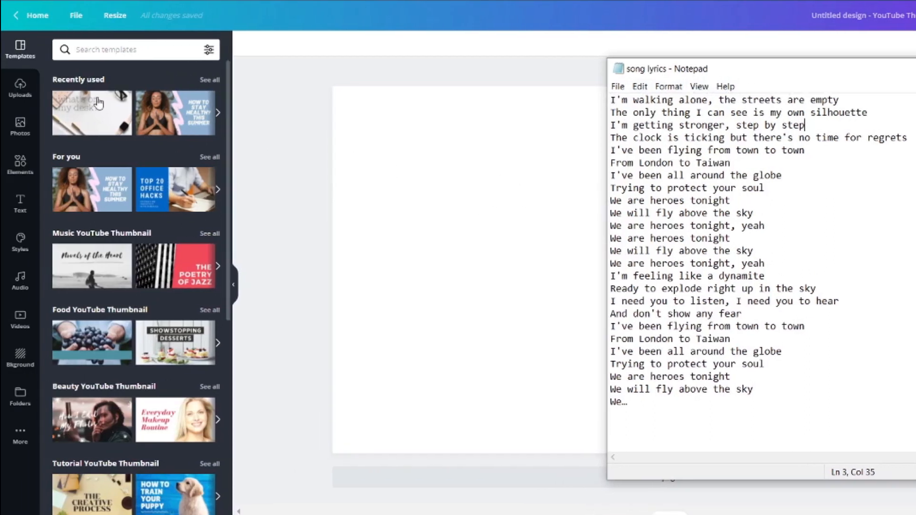
{"action": "left_click", "coordinate": [17, 180]}
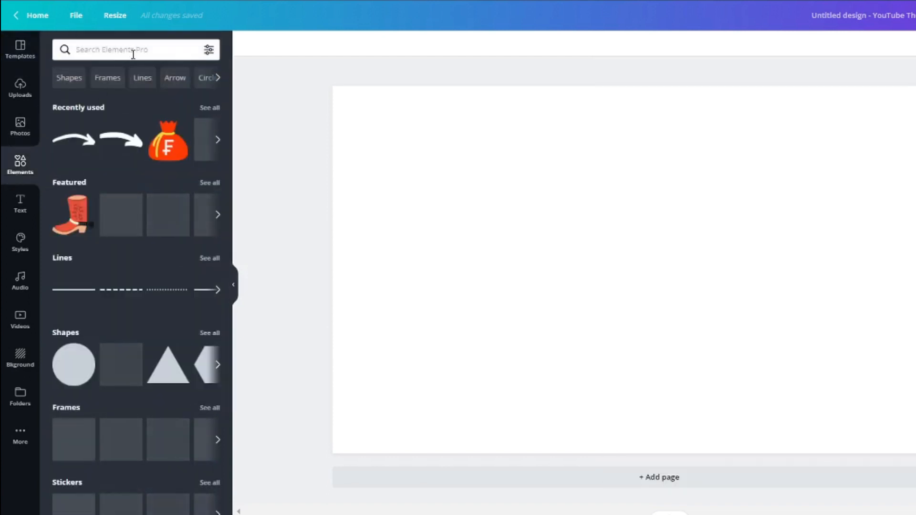
{"action": "left_click", "coordinate": [134, 51]}
{"action": "type", "text": "w"}
{"action": "left_click", "coordinate": [90, 140]}
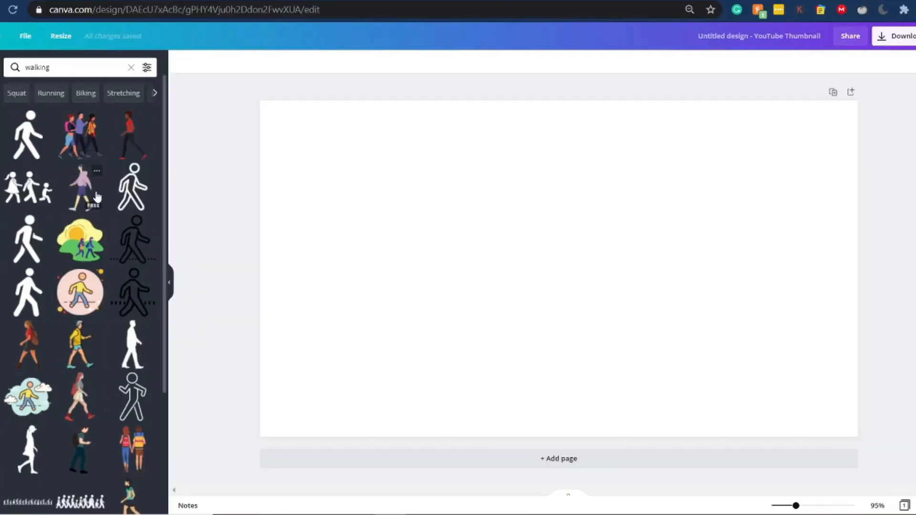
Browse the walking graphics and add the businessman in a dark suit with a briefcase to the page.
{"action": "scroll", "coordinate": [97, 197], "scroll_direction": "down", "scroll_amount": 1}
{"action": "scroll", "coordinate": [97, 196], "scroll_direction": "down", "scroll_amount": 1}
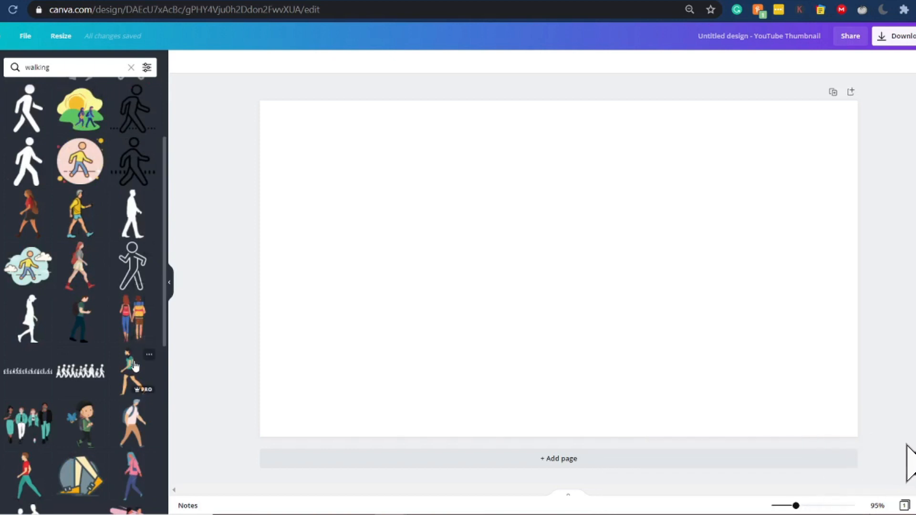
{"action": "scroll", "coordinate": [138, 367], "scroll_direction": "up", "scroll_amount": 3}
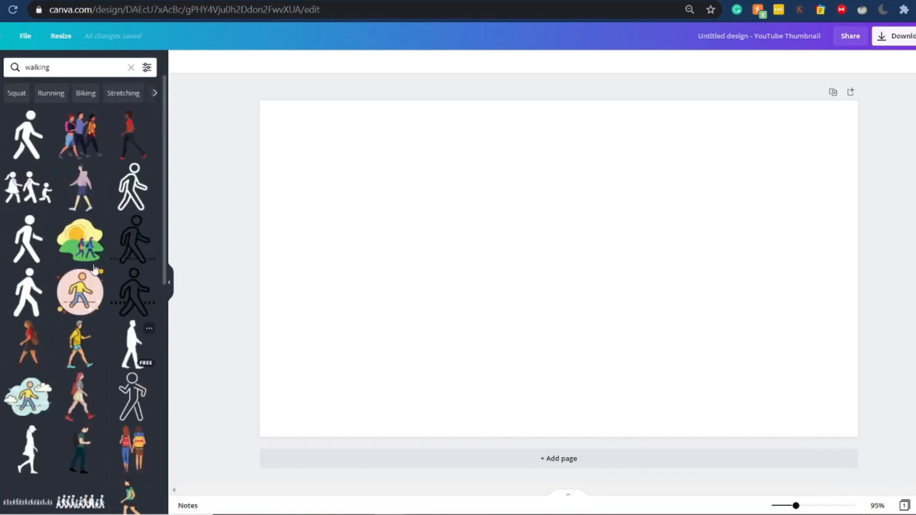
{"action": "scroll", "coordinate": [87, 205], "scroll_direction": "down", "scroll_amount": 5}
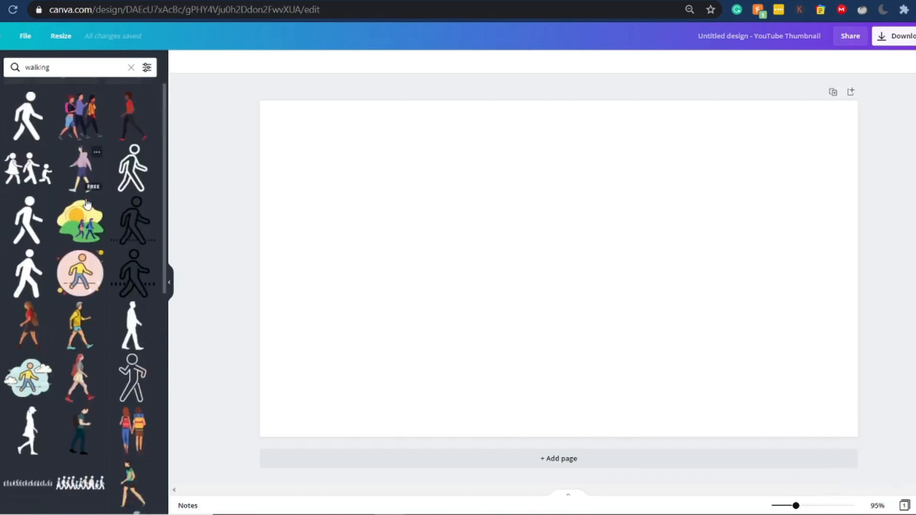
{"action": "scroll", "coordinate": [97, 241], "scroll_direction": "down", "scroll_amount": 5}
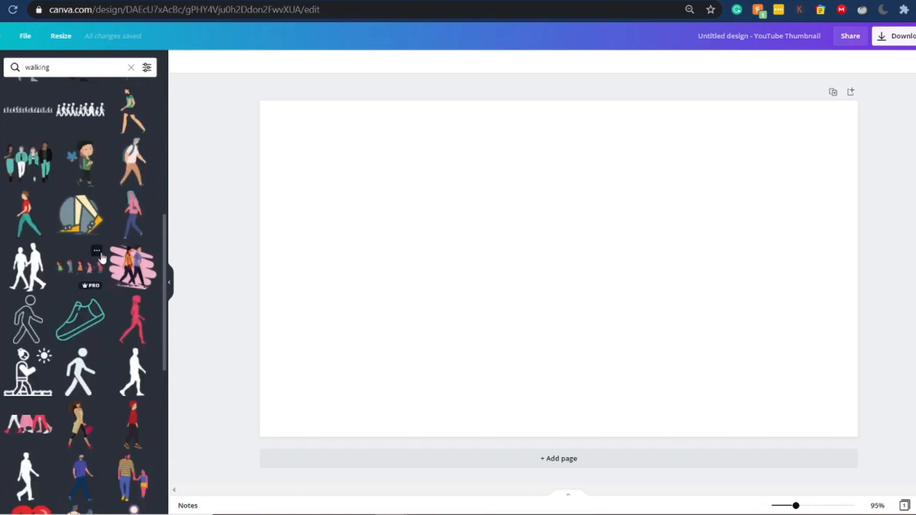
{"action": "scroll", "coordinate": [102, 260], "scroll_direction": "down", "scroll_amount": 4}
{"action": "scroll", "coordinate": [127, 306], "scroll_direction": "down", "scroll_amount": 3}
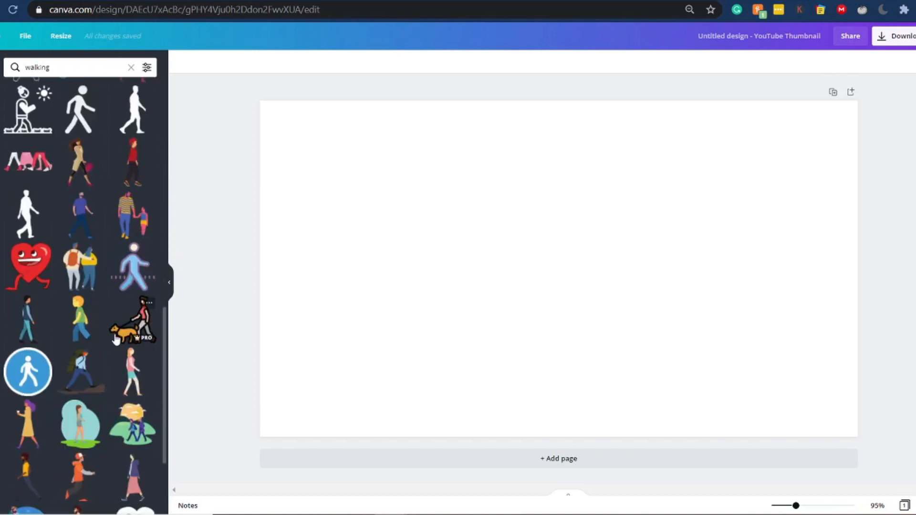
{"action": "scroll", "coordinate": [116, 340], "scroll_direction": "down", "scroll_amount": 2}
{"action": "scroll", "coordinate": [104, 350], "scroll_direction": "down", "scroll_amount": 5}
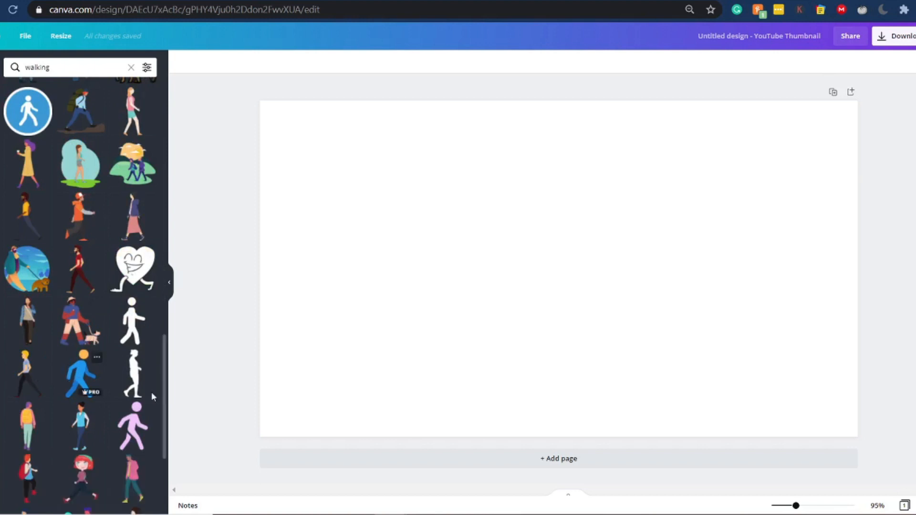
{"action": "scroll", "coordinate": [105, 396], "scroll_direction": "down", "scroll_amount": 3}
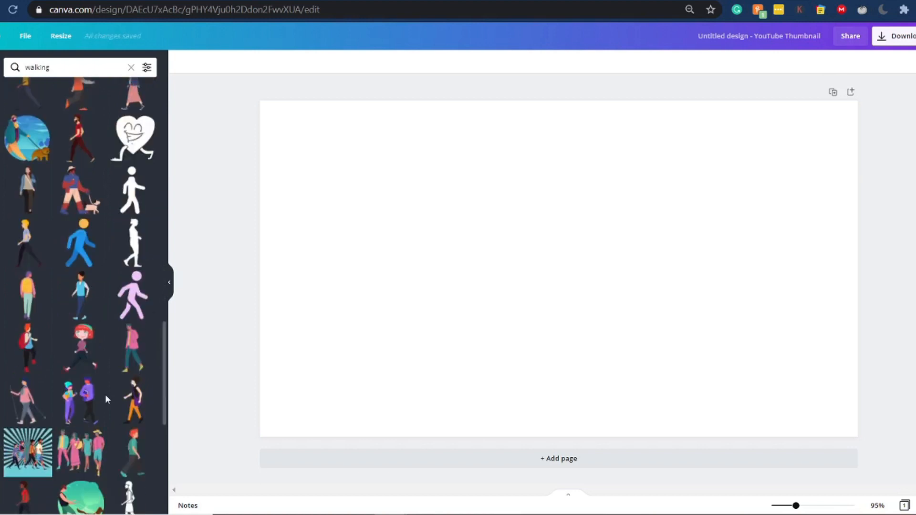
{"action": "scroll", "coordinate": [105, 394], "scroll_direction": "down", "scroll_amount": 3}
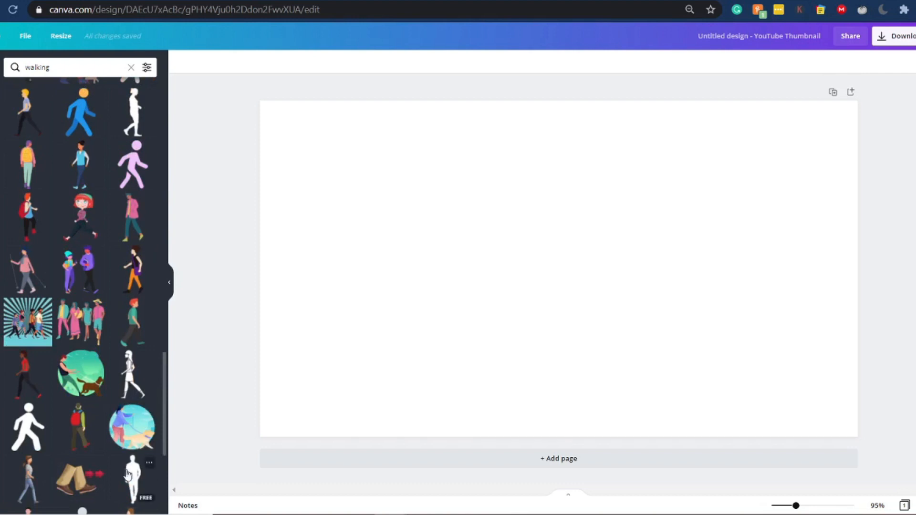
{"action": "scroll", "coordinate": [128, 475], "scroll_direction": "down", "scroll_amount": 2}
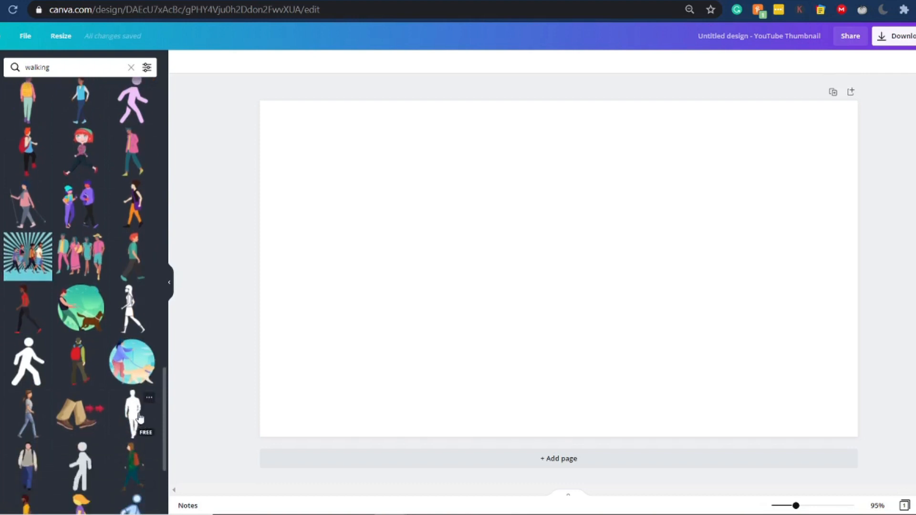
{"action": "scroll", "coordinate": [140, 418], "scroll_direction": "down", "scroll_amount": 1}
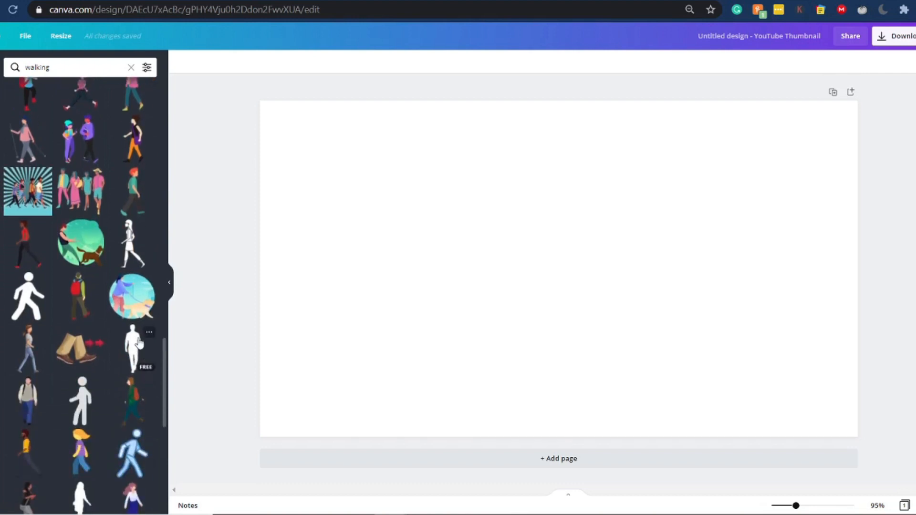
{"action": "scroll", "coordinate": [132, 348], "scroll_direction": "down", "scroll_amount": 5}
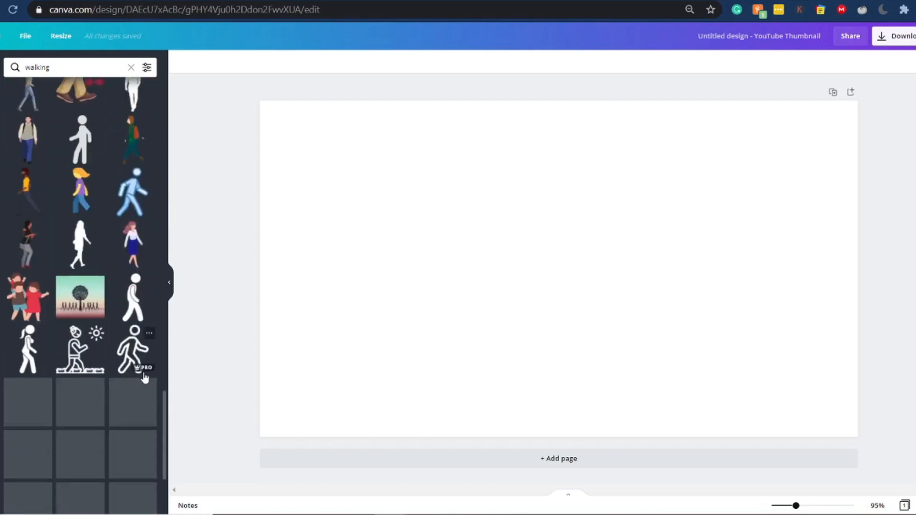
{"action": "scroll", "coordinate": [131, 359], "scroll_direction": "down", "scroll_amount": 2}
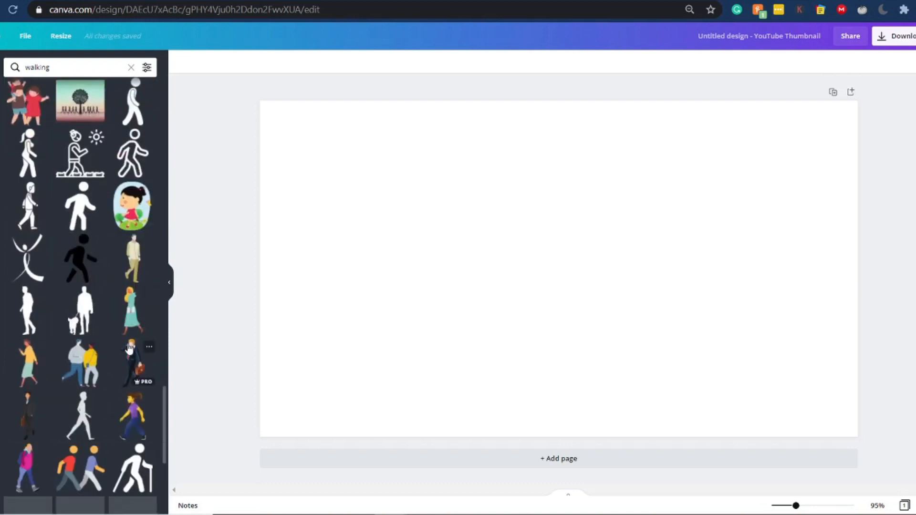
{"action": "scroll", "coordinate": [130, 376], "scroll_direction": "down", "scroll_amount": 1}
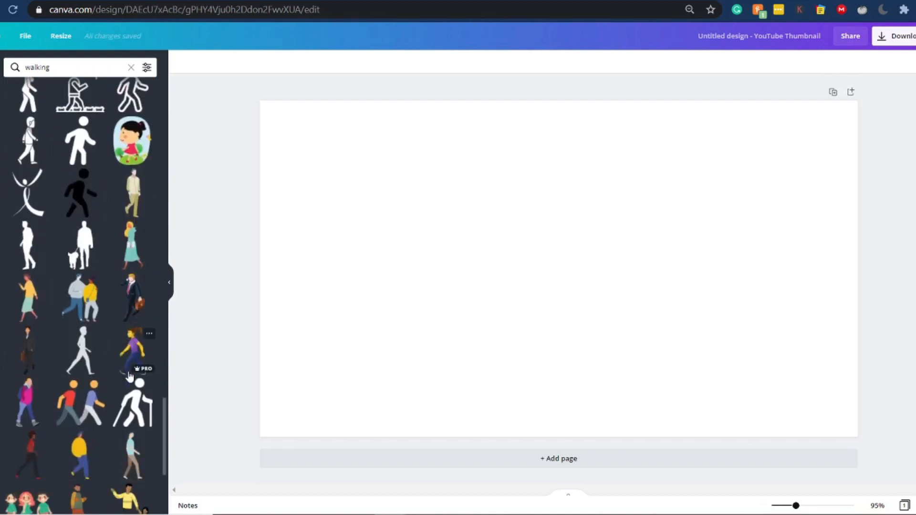
{"action": "left_click", "coordinate": [30, 352]}
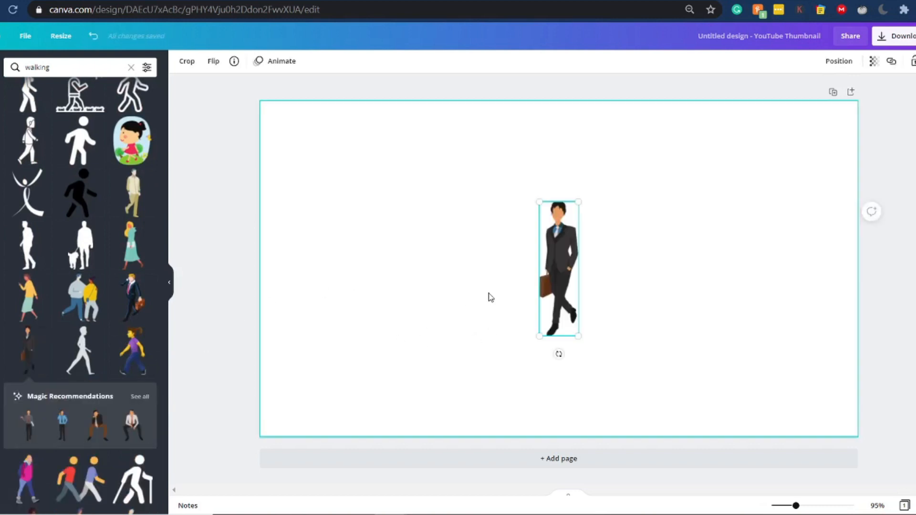
Replace the businessman with the walking woman in a blue jacket with a shoulder bag from the walking graphics.
{"action": "scroll", "coordinate": [128, 360], "scroll_direction": "down", "scroll_amount": 3}
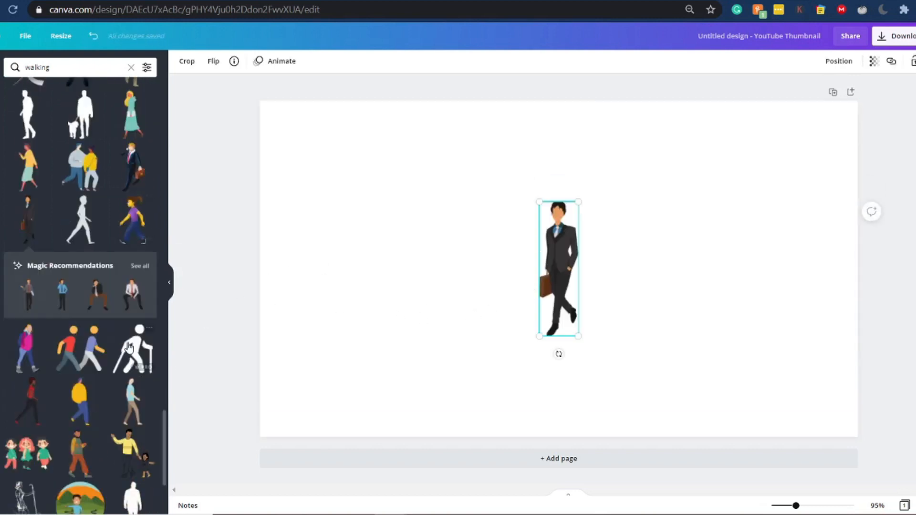
{"action": "scroll", "coordinate": [128, 360], "scroll_direction": "down", "scroll_amount": 2}
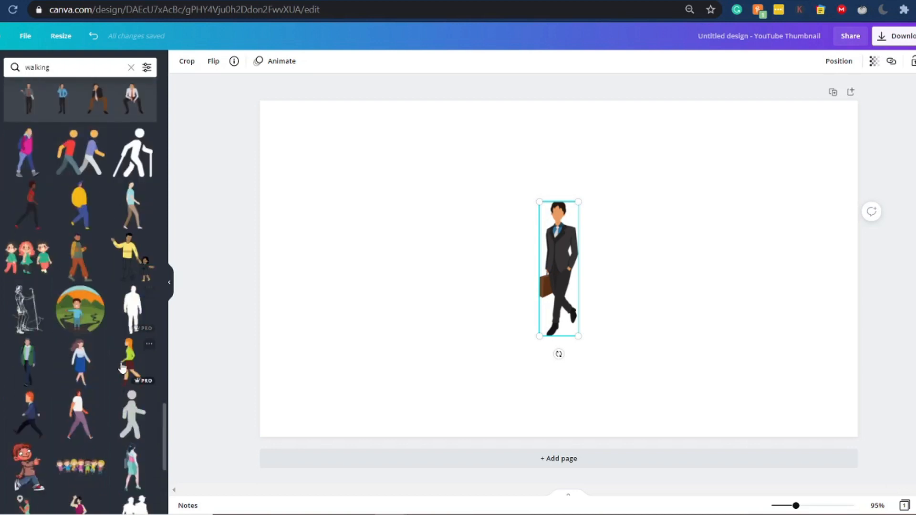
{"action": "scroll", "coordinate": [123, 367], "scroll_direction": "down", "scroll_amount": 4}
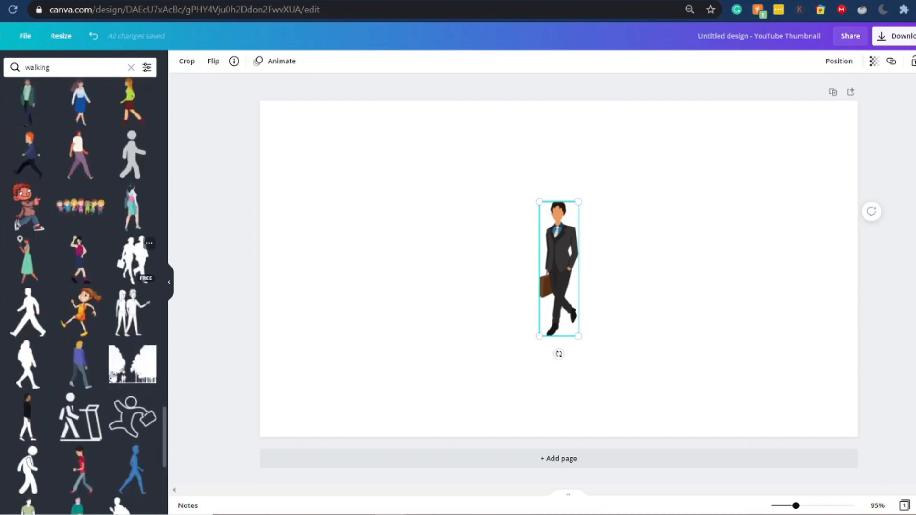
{"action": "scroll", "coordinate": [103, 375], "scroll_direction": "down", "scroll_amount": 4}
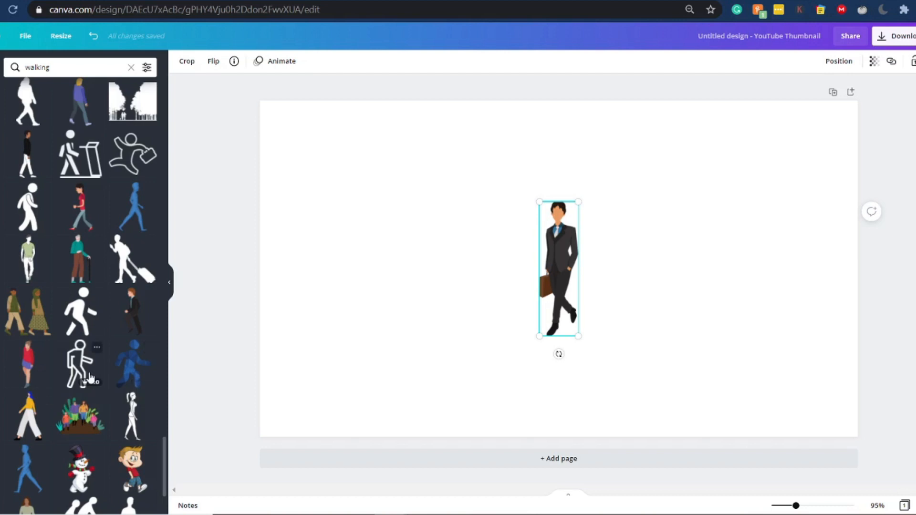
{"action": "scroll", "coordinate": [90, 377], "scroll_direction": "down", "scroll_amount": 1}
{"action": "scroll", "coordinate": [78, 355], "scroll_direction": "down", "scroll_amount": 2}
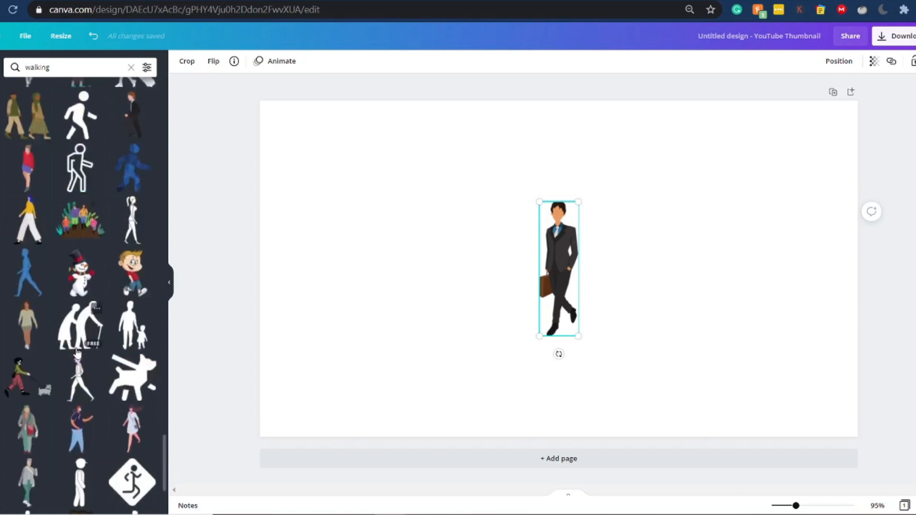
{"action": "scroll", "coordinate": [78, 352], "scroll_direction": "down", "scroll_amount": 4}
{"action": "scroll", "coordinate": [96, 299], "scroll_direction": "down", "scroll_amount": 1}
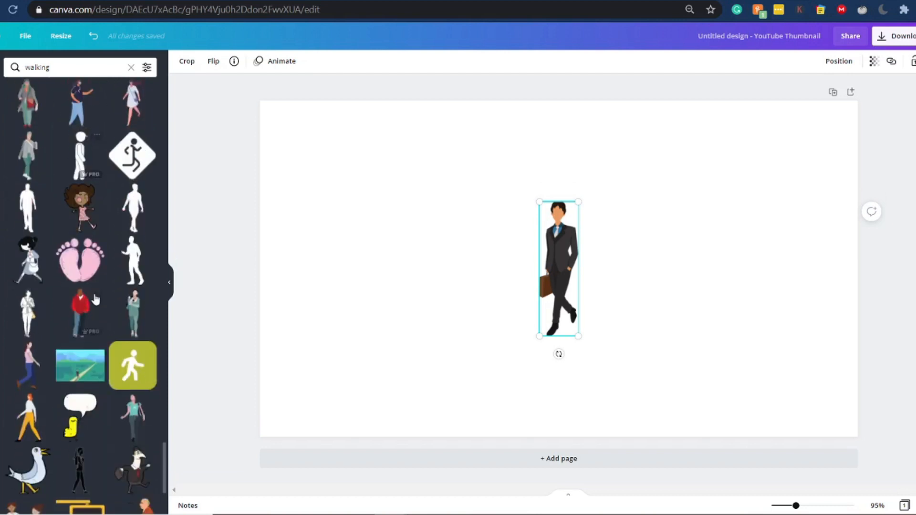
{"action": "scroll", "coordinate": [108, 354], "scroll_direction": "down", "scroll_amount": 1}
{"action": "scroll", "coordinate": [98, 363], "scroll_direction": "down", "scroll_amount": 1}
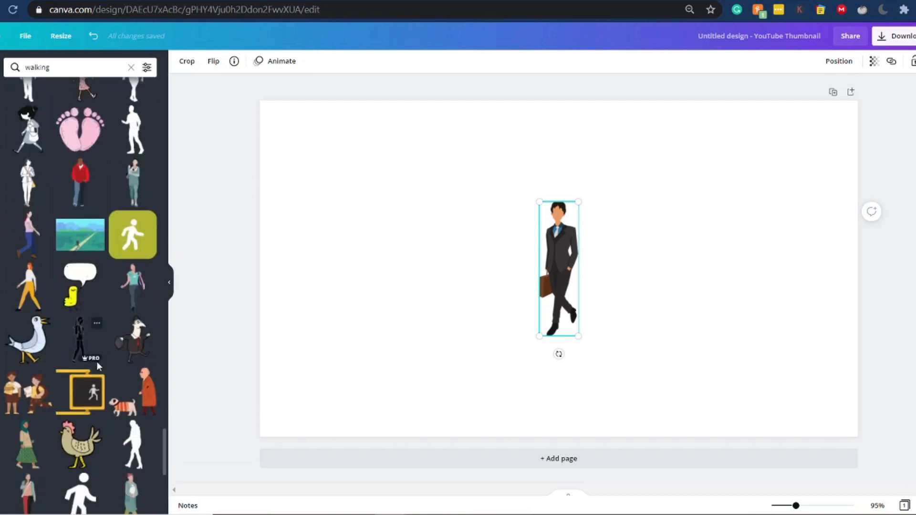
{"action": "scroll", "coordinate": [134, 354], "scroll_direction": "up", "scroll_amount": 20}
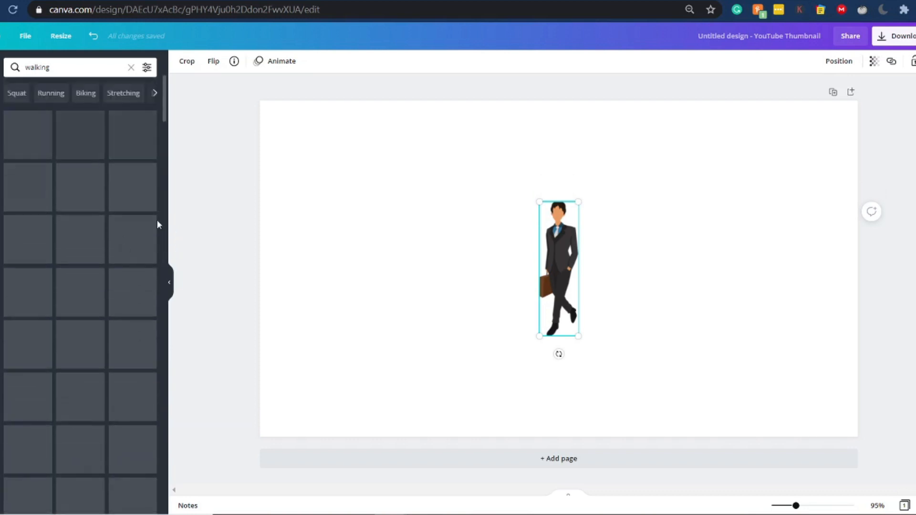
{"action": "scroll", "coordinate": [158, 225], "scroll_direction": "down", "scroll_amount": 10}
{"action": "left_click_drag", "start_coordinate": [28, 387], "coordinate": [463, 266]}
{"action": "left_click", "coordinate": [569, 261]}
{"action": "key", "text": "Delete"}
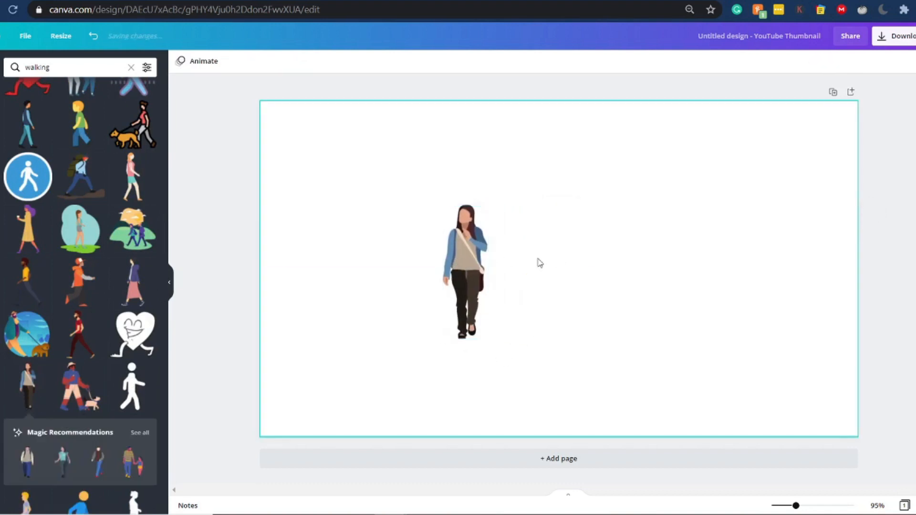
Replace the woman with the recommended walking man wearing a backpack, enlarged to fill most of the page's height.
{"action": "left_click", "coordinate": [28, 461]}
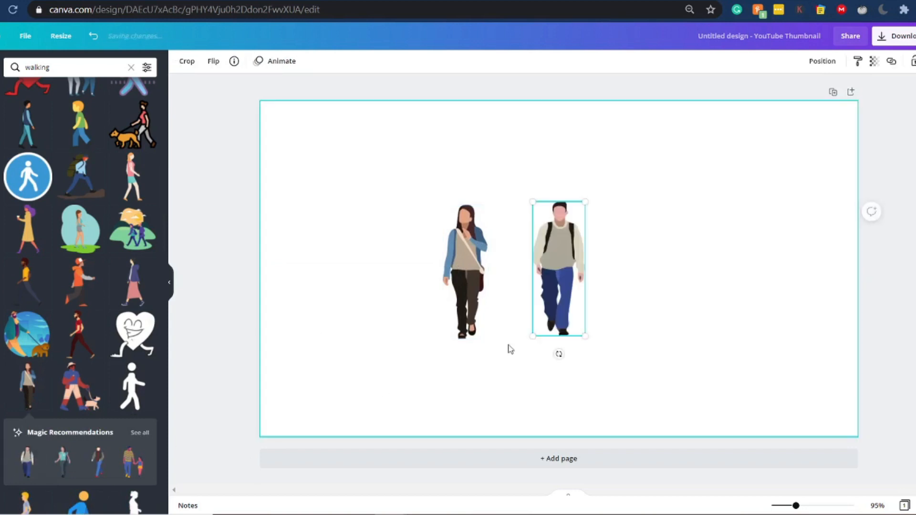
{"action": "left_click_drag", "start_coordinate": [585, 337], "coordinate": [629, 422]}
{"action": "left_click", "coordinate": [457, 271]}
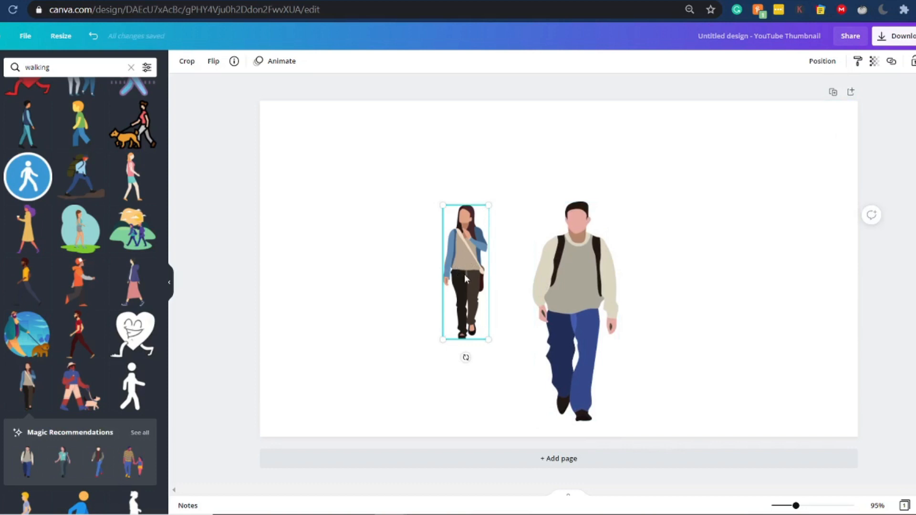
{"action": "key", "text": "Delete"}
{"action": "mouse_move", "coordinate": [570, 317]}
{"action": "left_mouse_down"}
{"action": "mouse_move", "coordinate": [543, 315]}
{"action": "mouse_move", "coordinate": [554, 324]}
{"action": "left_mouse_up"}
{"action": "left_click_drag", "start_coordinate": [631, 189], "coordinate": [696, 142]}
Add a blank second page and, after checking the song lyrics, search the elements for "moon".
{"action": "left_click", "coordinate": [526, 453]}
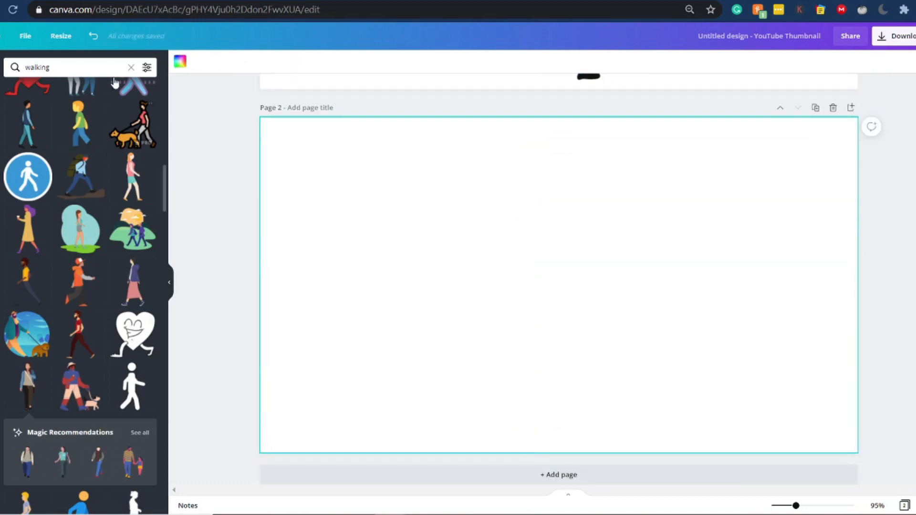
{"action": "left_click", "coordinate": [454, 514]}
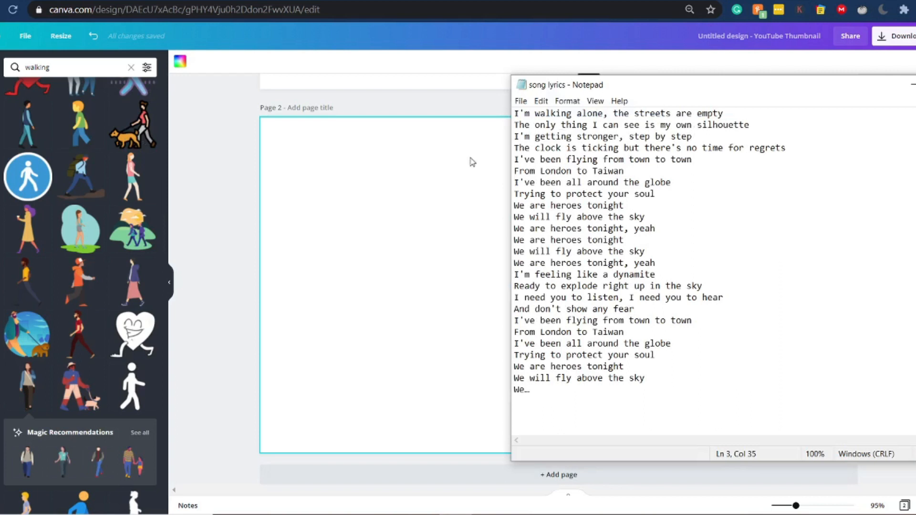
{"action": "left_click", "coordinate": [60, 67]}
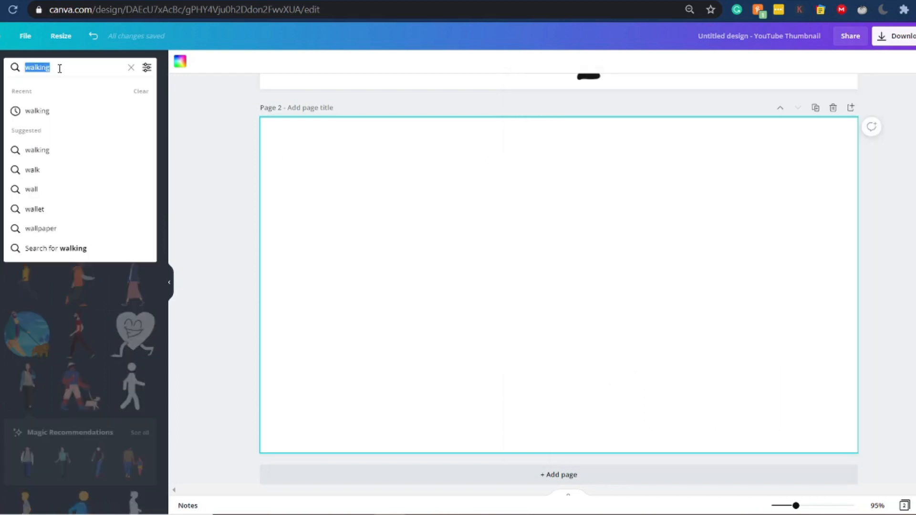
{"action": "type", "text": "moon"}
{"action": "key", "text": "Return"}
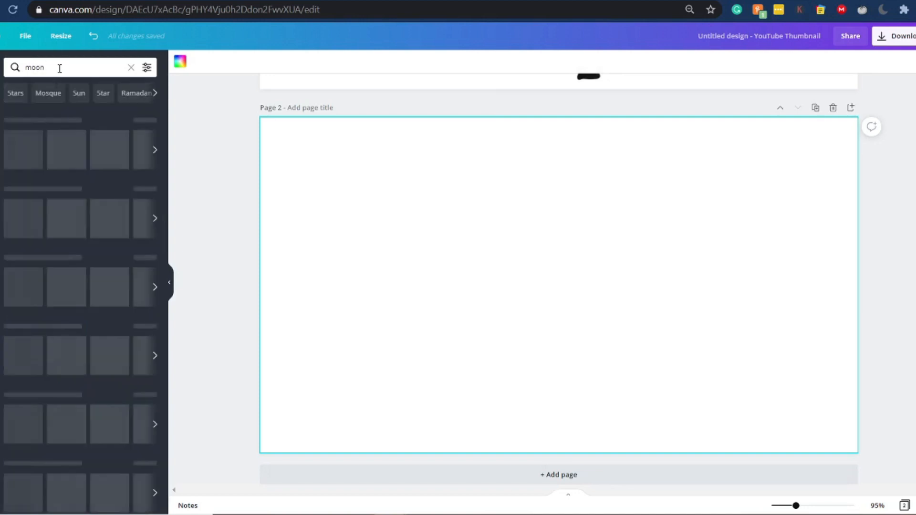
Add the full white moon graphic to page 2 and enlarge it to more than half the page's height.
{"action": "left_click", "coordinate": [134, 137]}
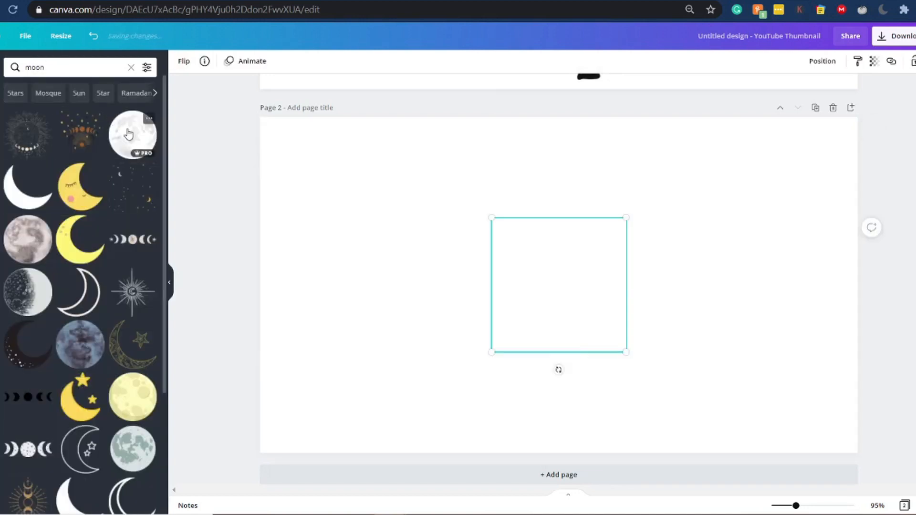
{"action": "left_click_drag", "start_coordinate": [628, 354], "coordinate": [616, 327]}
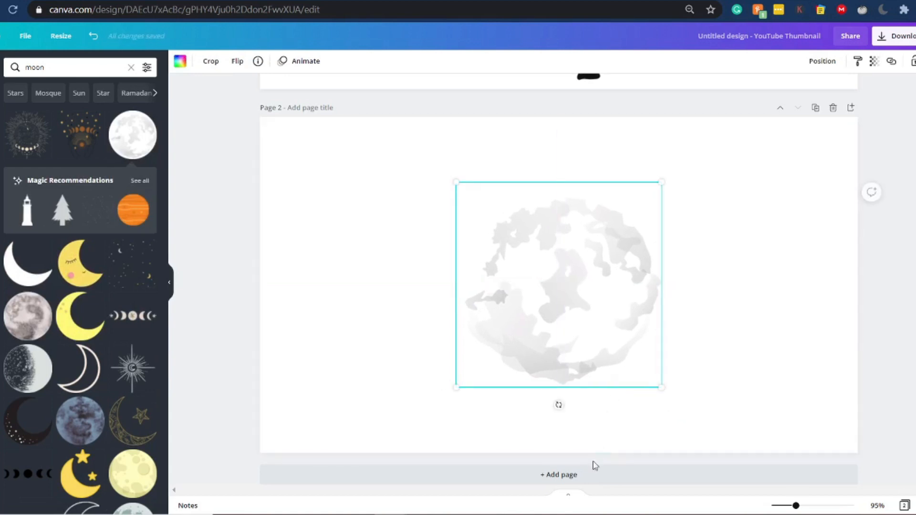
Add a blank third page and, after checking the song lyrics, search the elements for "step".
{"action": "left_click", "coordinate": [590, 482]}
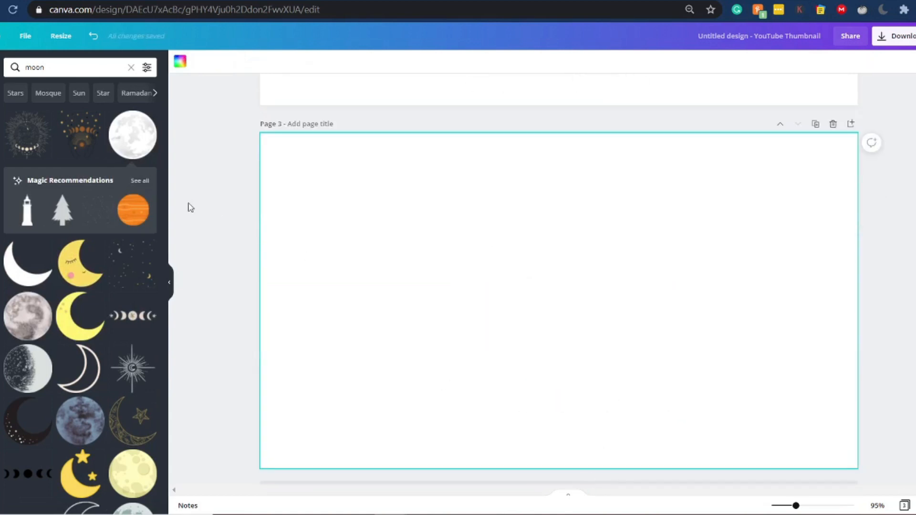
{"action": "left_click", "coordinate": [89, 69]}
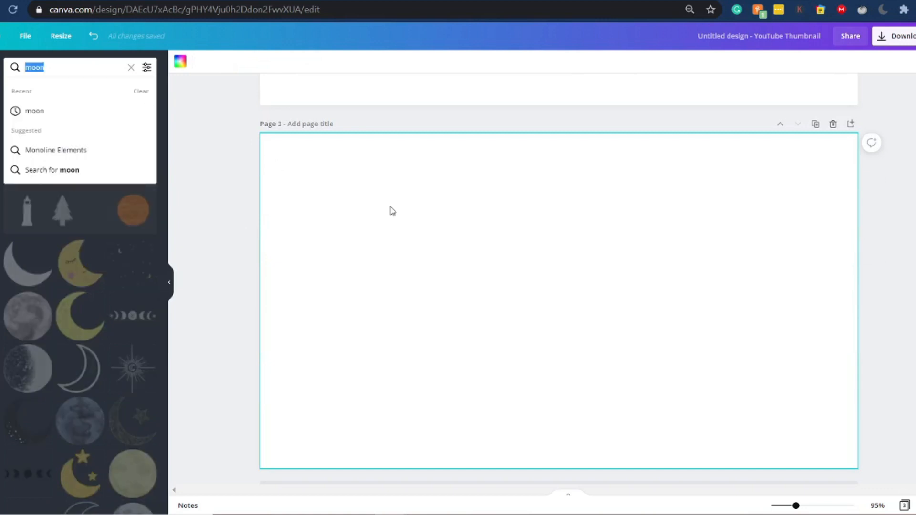
{"action": "scroll", "coordinate": [392, 211], "scroll_direction": "up", "scroll_amount": 7}
{"action": "key", "text": "alt+Tab"}
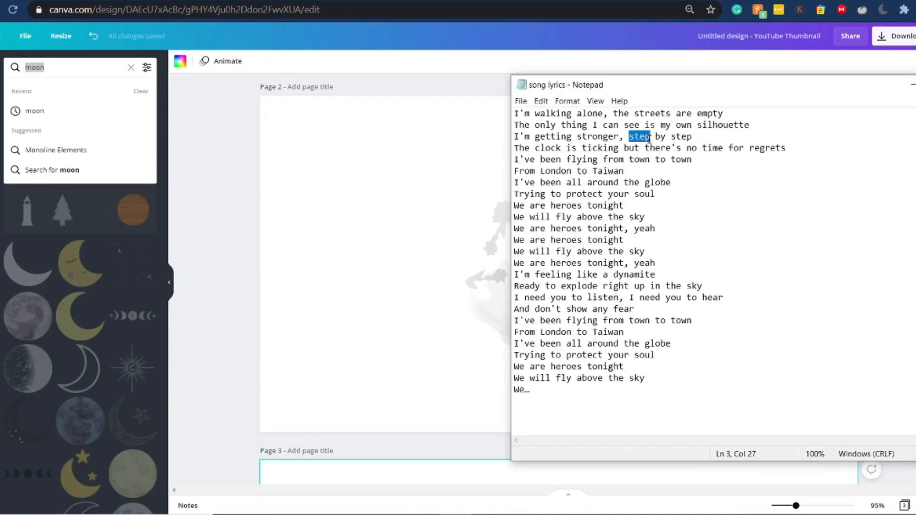
{"action": "left_click", "coordinate": [86, 72]}
{"action": "type", "text": "step"}
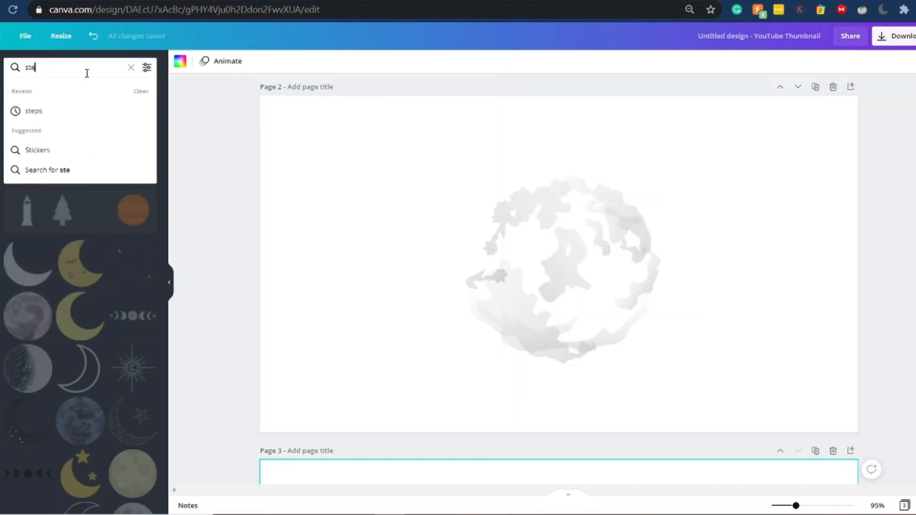
{"action": "key", "text": "Return"}
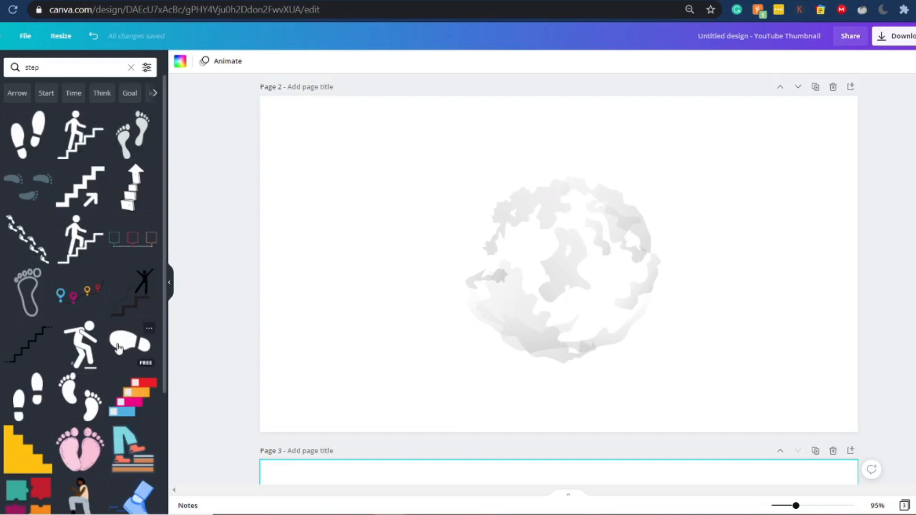
Browse the step graphics, add the pair of bare footprints to page 3, and enlarge and centre them on the page.
{"action": "scroll", "coordinate": [285, 370], "scroll_direction": "down", "scroll_amount": 6}
{"action": "scroll", "coordinate": [296, 365], "scroll_direction": "down", "scroll_amount": 1}
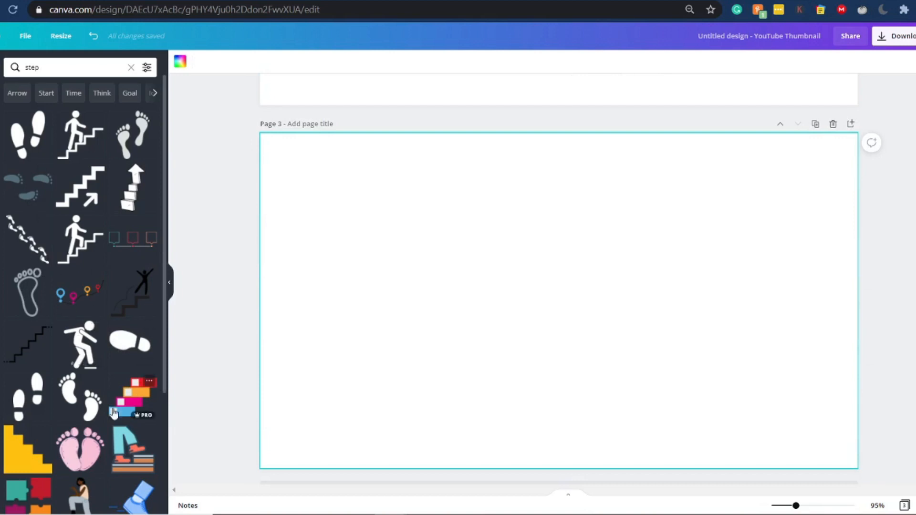
{"action": "scroll", "coordinate": [95, 381], "scroll_direction": "down", "scroll_amount": 3}
{"action": "scroll", "coordinate": [107, 401], "scroll_direction": "up", "scroll_amount": 4}
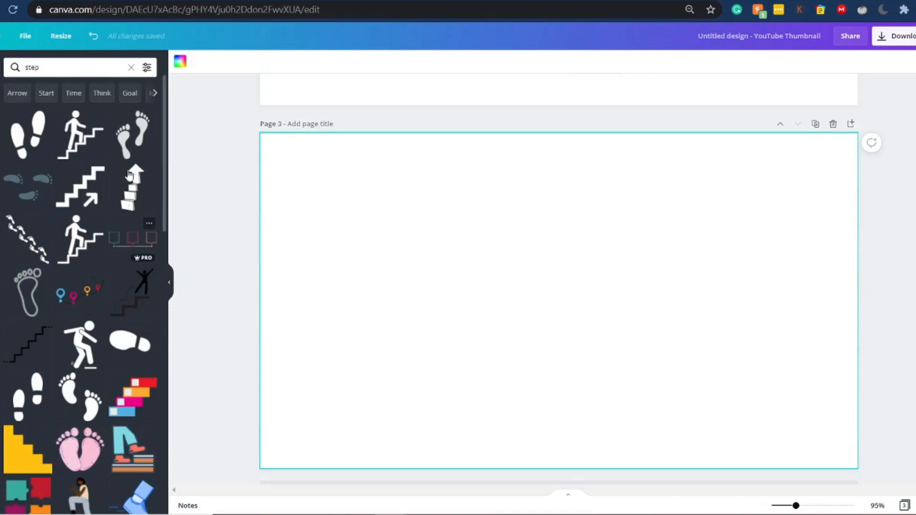
{"action": "left_click", "coordinate": [129, 134]}
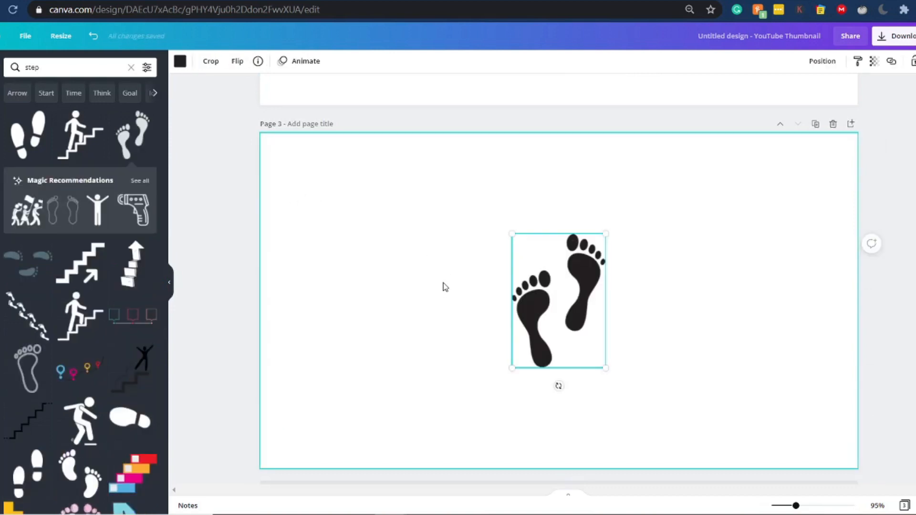
{"action": "left_click_drag", "start_coordinate": [512, 368], "coordinate": [452, 455]}
{"action": "left_click_drag", "start_coordinate": [496, 411], "coordinate": [548, 364]}
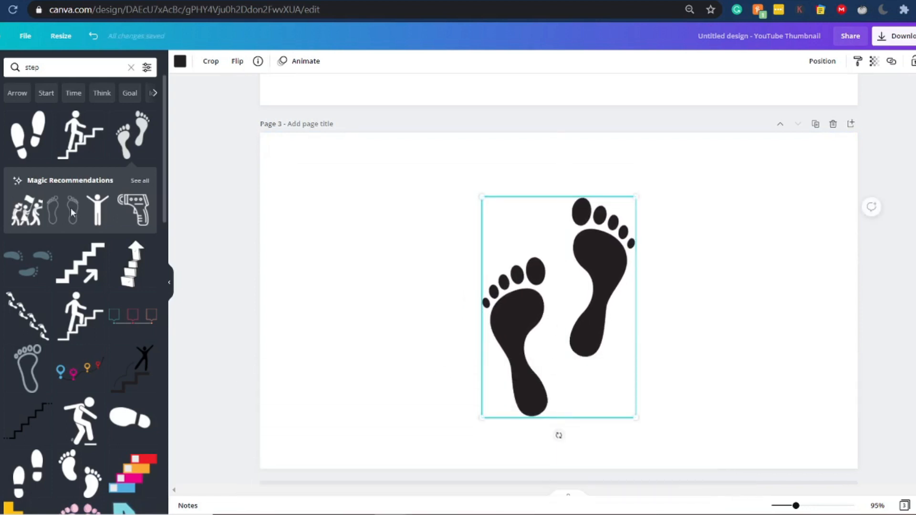
Download all three pages as PNG files with a transparent background.
{"action": "scroll", "coordinate": [47, 188], "scroll_direction": "down", "scroll_amount": 4}
{"action": "scroll", "coordinate": [134, 220], "scroll_direction": "down", "scroll_amount": 1}
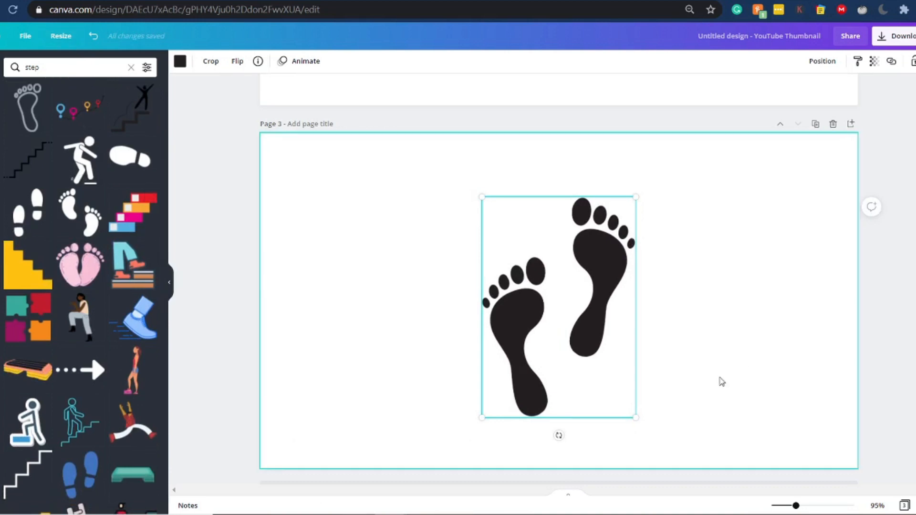
{"action": "scroll", "coordinate": [835, 258], "scroll_direction": "up", "scroll_amount": 10}
{"action": "scroll", "coordinate": [841, 290], "scroll_direction": "up", "scroll_amount": 1}
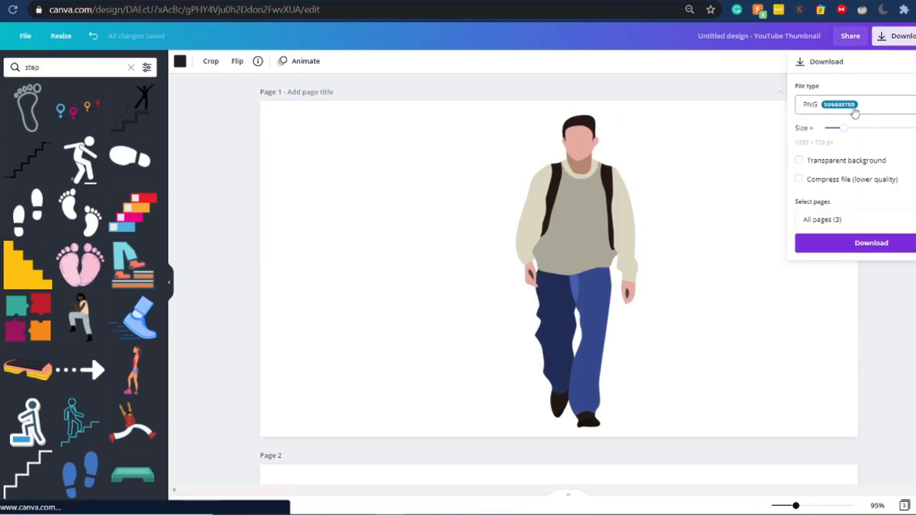
{"action": "left_click", "coordinate": [833, 164]}
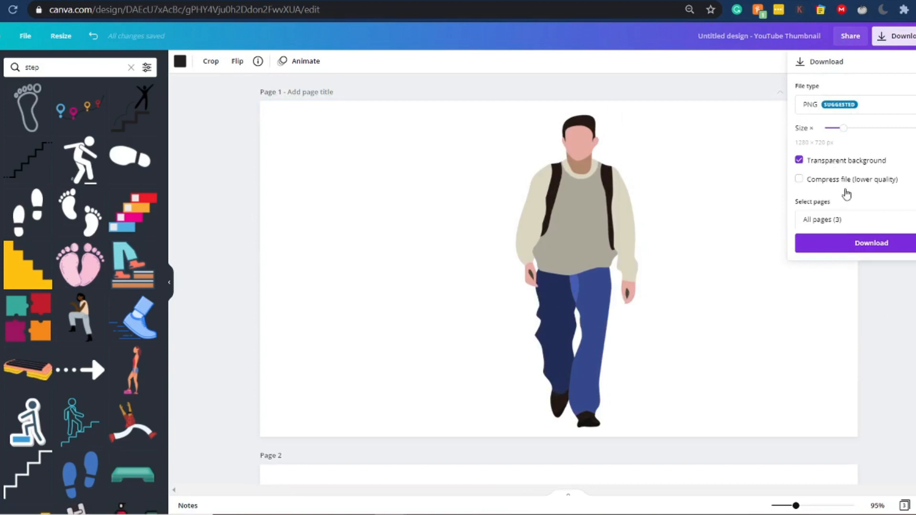
{"action": "left_click", "coordinate": [875, 251]}
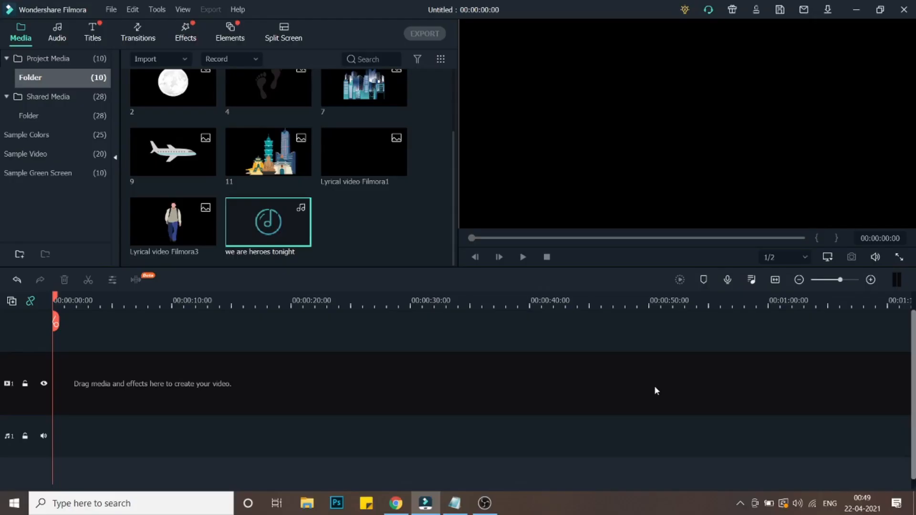
In Wondershare Filmora, place the song "we are heroes tonight" at the start of the first audio track.
{"action": "scroll", "coordinate": [413, 245], "scroll_direction": "up", "scroll_amount": 2}
{"action": "scroll", "coordinate": [413, 245], "scroll_direction": "down", "scroll_amount": 2}
{"action": "scroll", "coordinate": [315, 193], "scroll_direction": "up", "scroll_amount": 2}
{"action": "scroll", "coordinate": [368, 112], "scroll_direction": "down", "scroll_amount": 2}
{"action": "left_click_drag", "start_coordinate": [271, 238], "coordinate": [38, 431]}
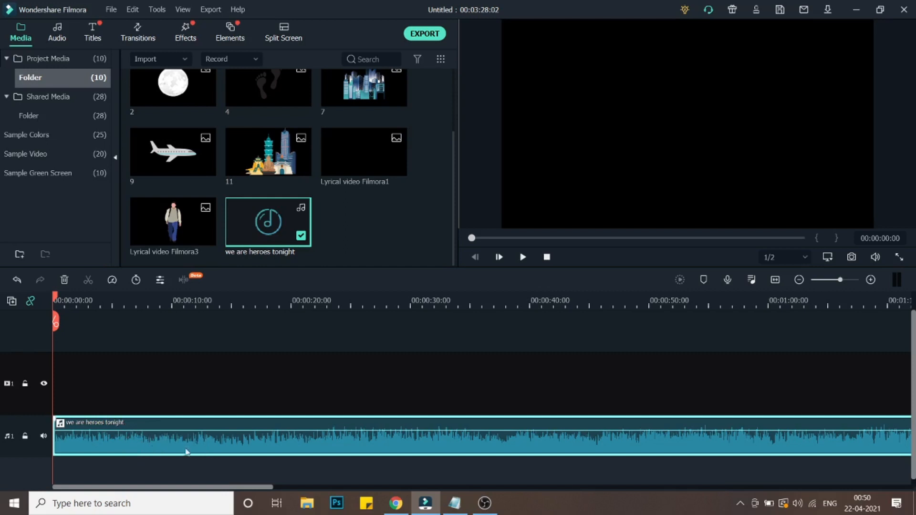
Place the Gradient 4 sample color at the start of video track 1 as background and extend it to about 59 seconds.
{"action": "left_click", "coordinate": [57, 135]}
{"action": "scroll", "coordinate": [225, 185], "scroll_direction": "down", "scroll_amount": 3}
{"action": "scroll", "coordinate": [226, 188], "scroll_direction": "down", "scroll_amount": 5}
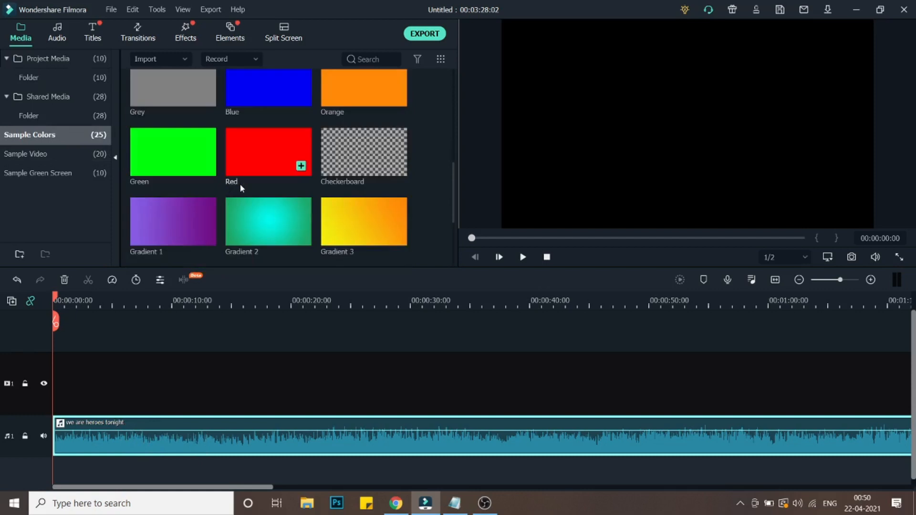
{"action": "left_click_drag", "start_coordinate": [187, 164], "coordinate": [758, 373]}
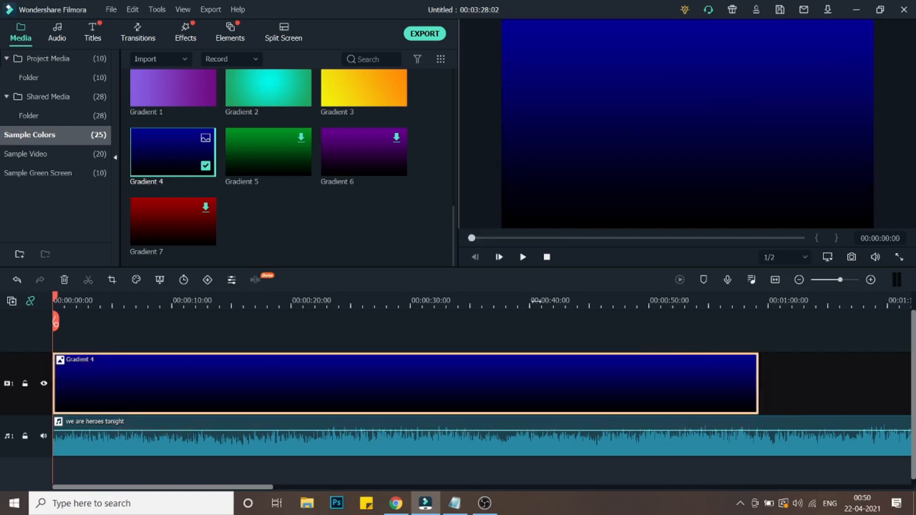
{"action": "left_click_drag", "start_coordinate": [536, 302], "coordinate": [483, 303]}
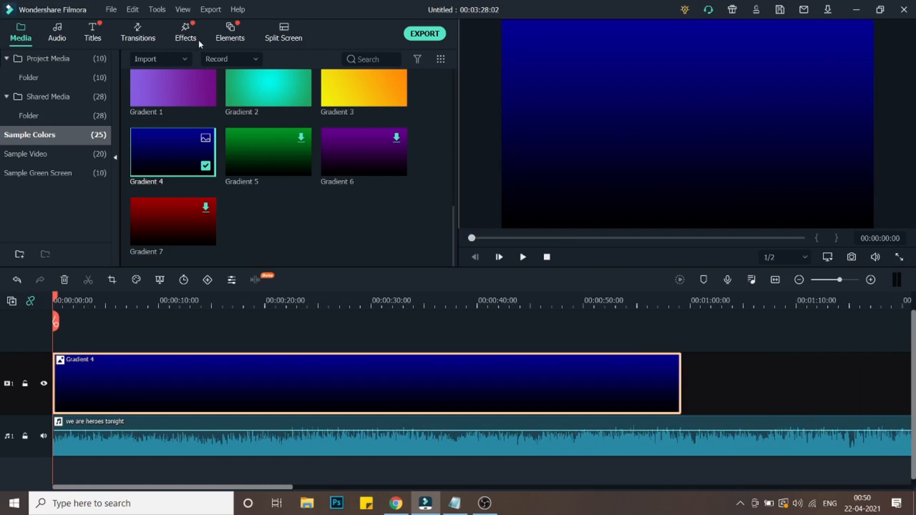
Add the Basic 6 title at the start of the track above the gradient and move the playhead to about 2 seconds.
{"action": "left_click", "coordinate": [94, 31]}
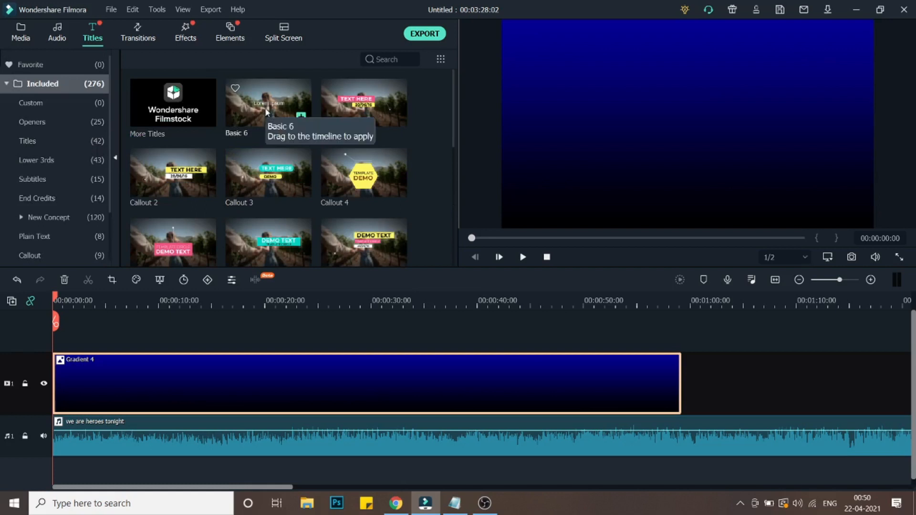
{"action": "left_click_drag", "start_coordinate": [267, 112], "coordinate": [53, 345]}
{"action": "left_click_drag", "start_coordinate": [54, 301], "coordinate": [79, 311]}
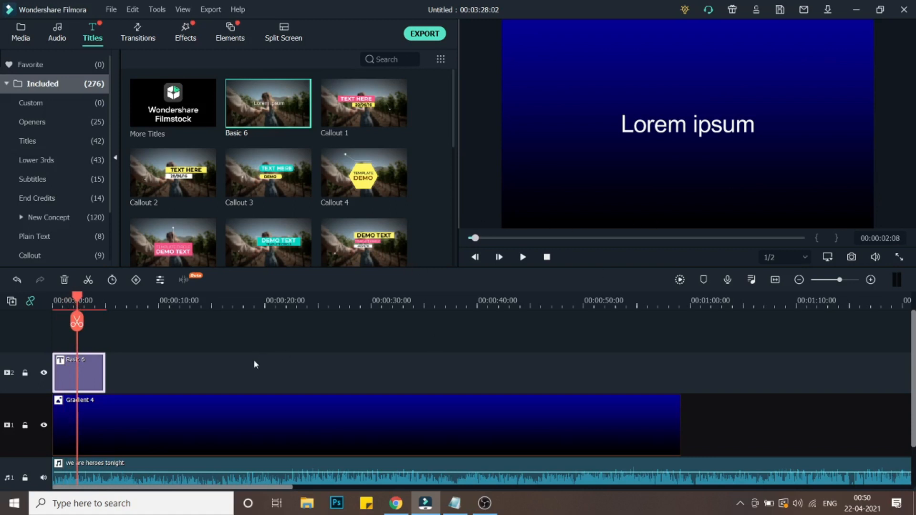
{"action": "scroll", "coordinate": [254, 363], "scroll_direction": "down", "scroll_amount": 1}
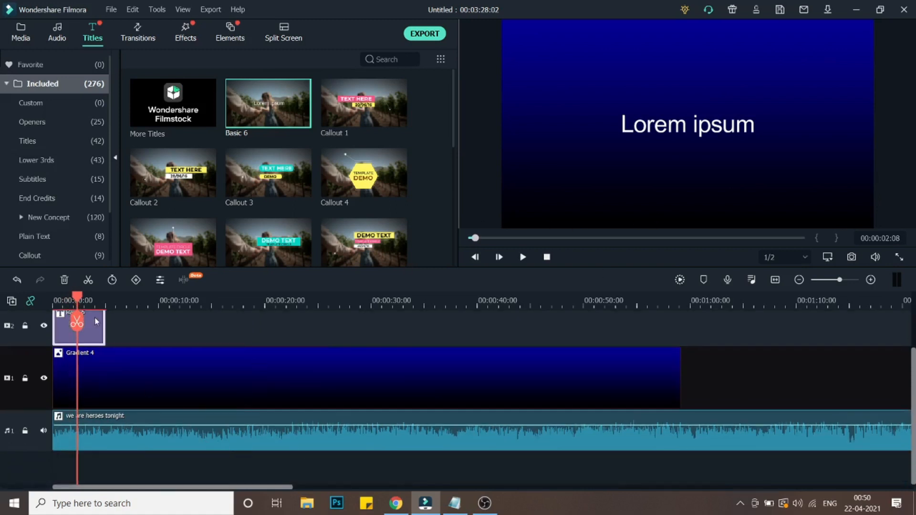
Copy the first lyric line, "I'm walking alone, the streets are empty", from the song lyrics file in Notepad.
{"action": "left_click", "coordinate": [464, 505]}
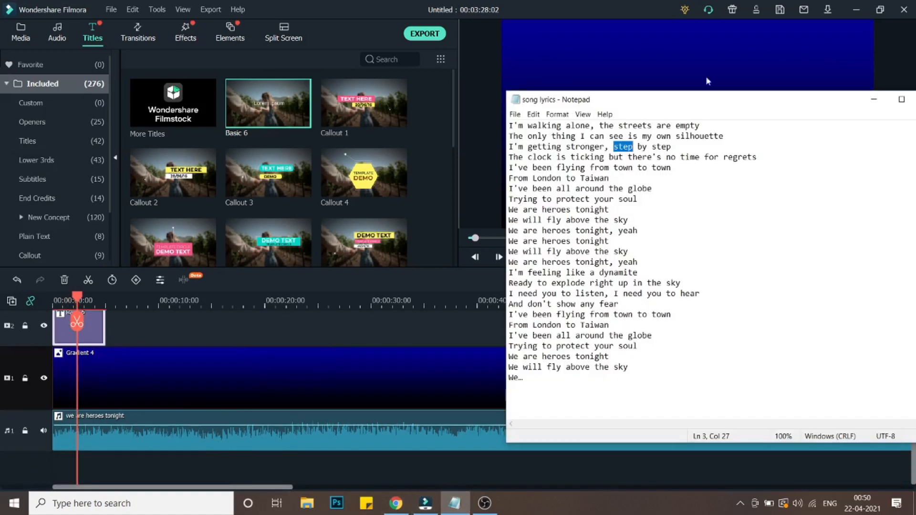
{"action": "left_click", "coordinate": [639, 126]}
{"action": "double_click", "coordinate": [679, 126]}
{"action": "left_click", "coordinate": [679, 126]}
{"action": "left_click_drag", "start_coordinate": [704, 126], "coordinate": [510, 125]}
{"action": "key", "text": "ctrl+c"}
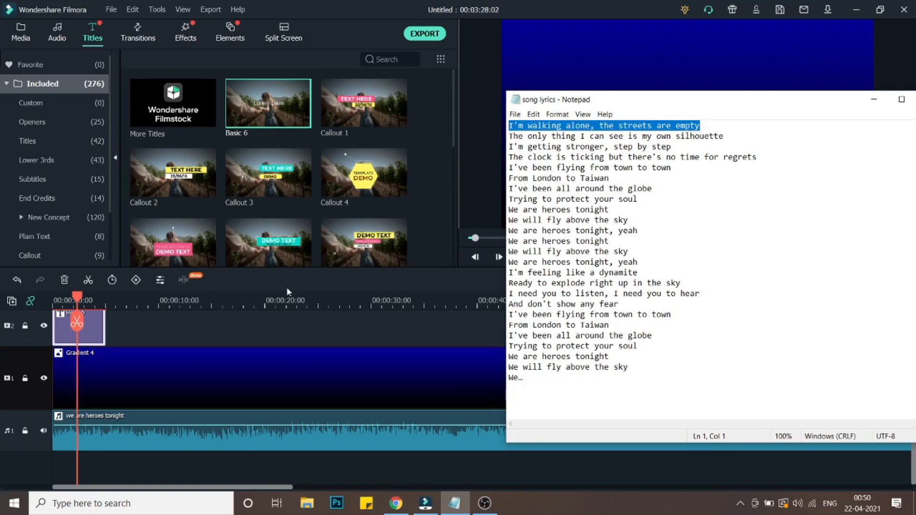
Replace the Basic 6 title's placeholder text with the copied lyric line, then shrink and centre it to fit the frame's width.
{"action": "left_click", "coordinate": [97, 338]}
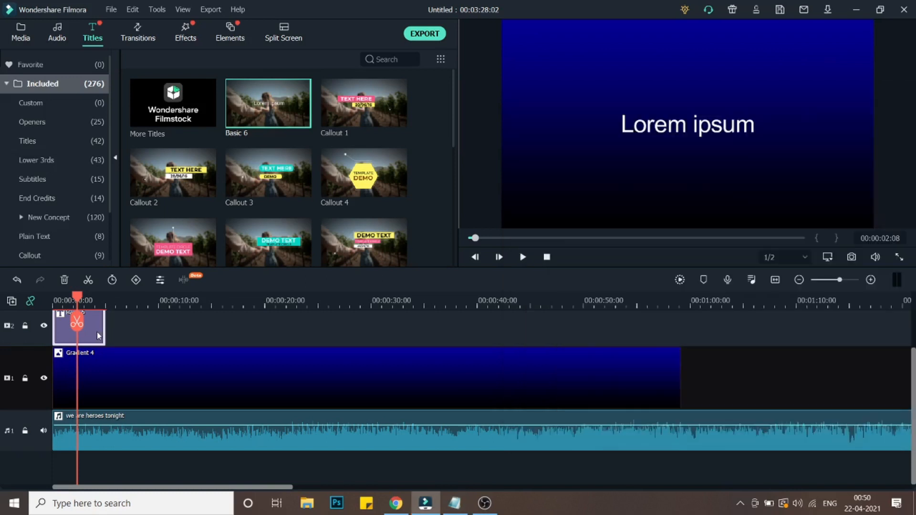
{"action": "double_click", "coordinate": [89, 313]}
{"action": "triple_click", "coordinate": [290, 139]}
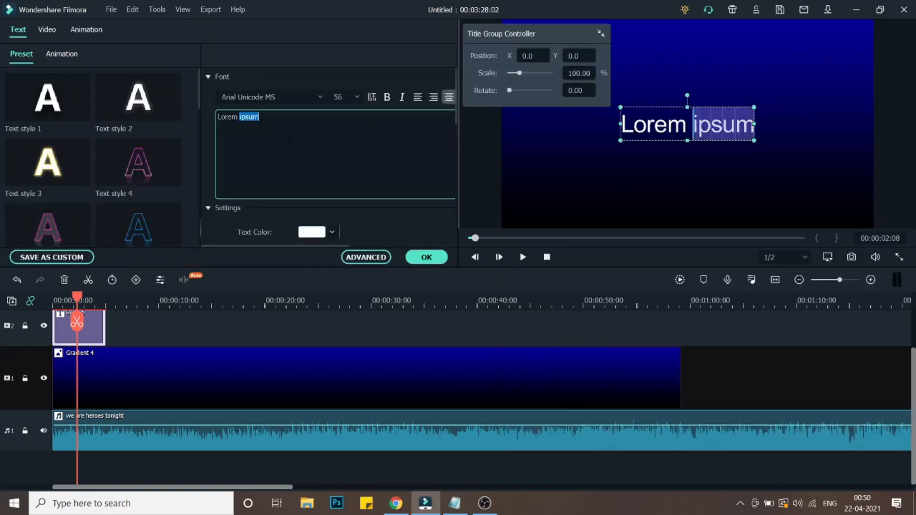
{"action": "key", "text": "ctrl+v"}
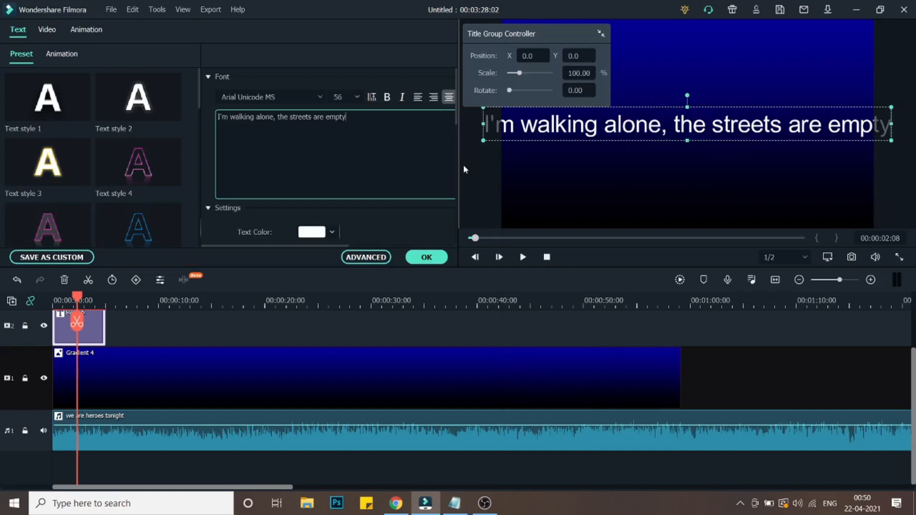
{"action": "left_click", "coordinate": [881, 133]}
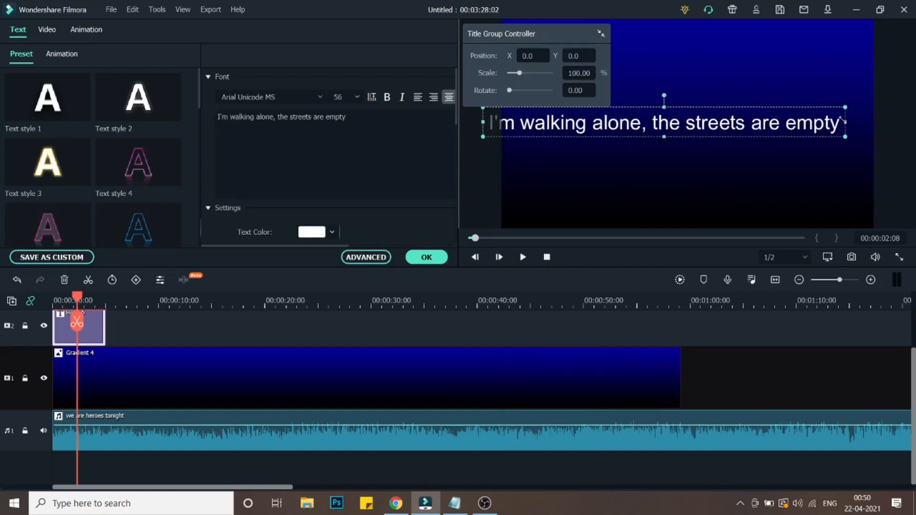
{"action": "left_click_drag", "start_coordinate": [768, 120], "coordinate": [790, 122]}
Try the sweetpurple font on the lyric title and settle on Zeitgeist Regular Demo.
{"action": "left_click", "coordinate": [313, 98]}
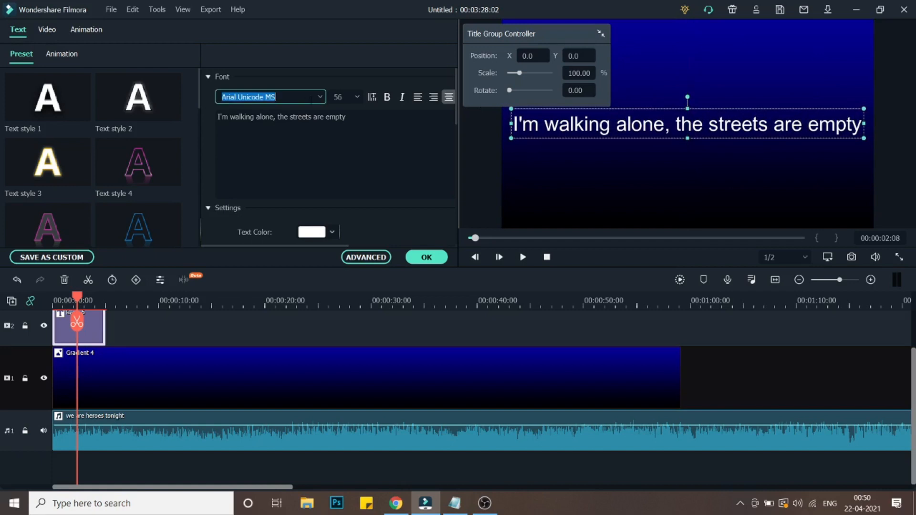
{"action": "left_click", "coordinate": [320, 97]}
{"action": "scroll", "coordinate": [334, 201], "scroll_direction": "down", "scroll_amount": 15}
{"action": "left_click", "coordinate": [334, 215]}
{"action": "left_click", "coordinate": [320, 98]}
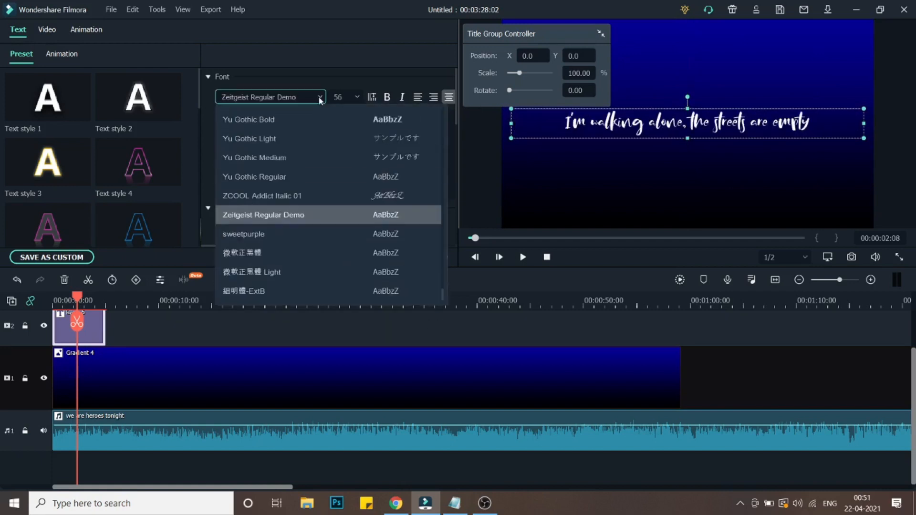
{"action": "left_click", "coordinate": [305, 234]}
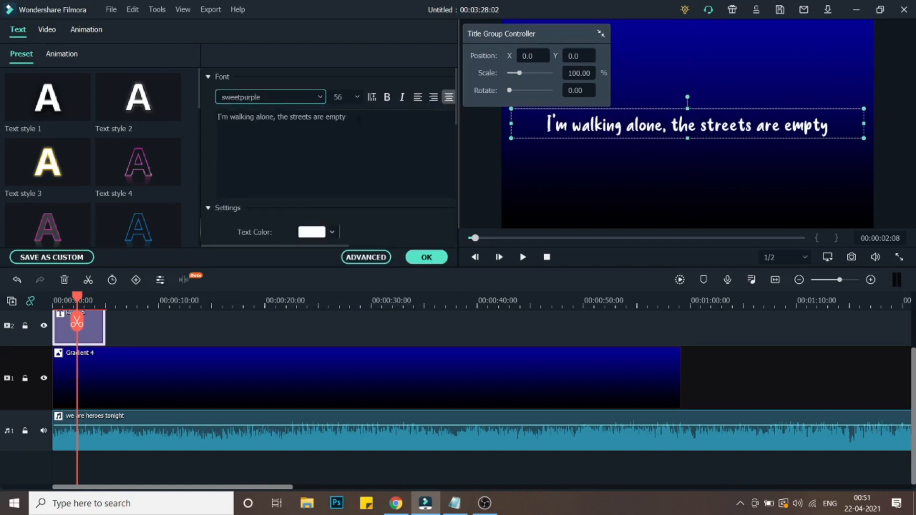
{"action": "left_click", "coordinate": [324, 97]}
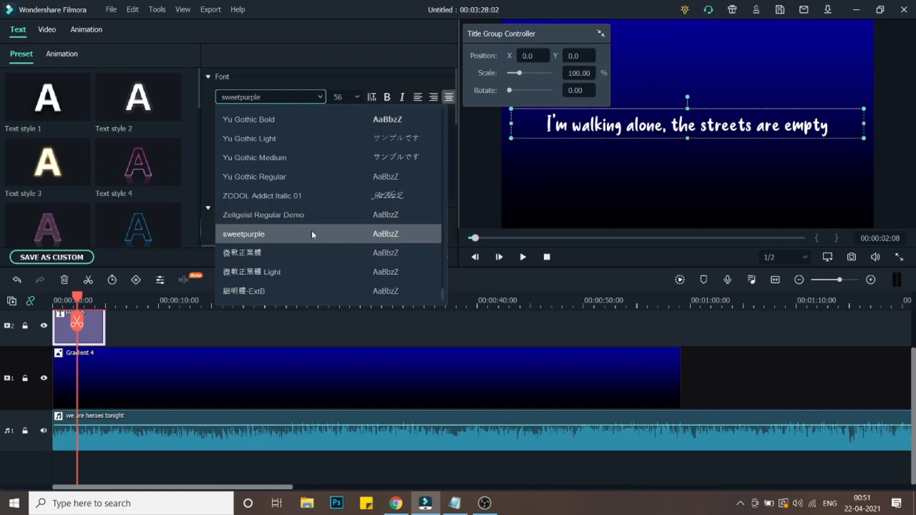
{"action": "left_click", "coordinate": [320, 219]}
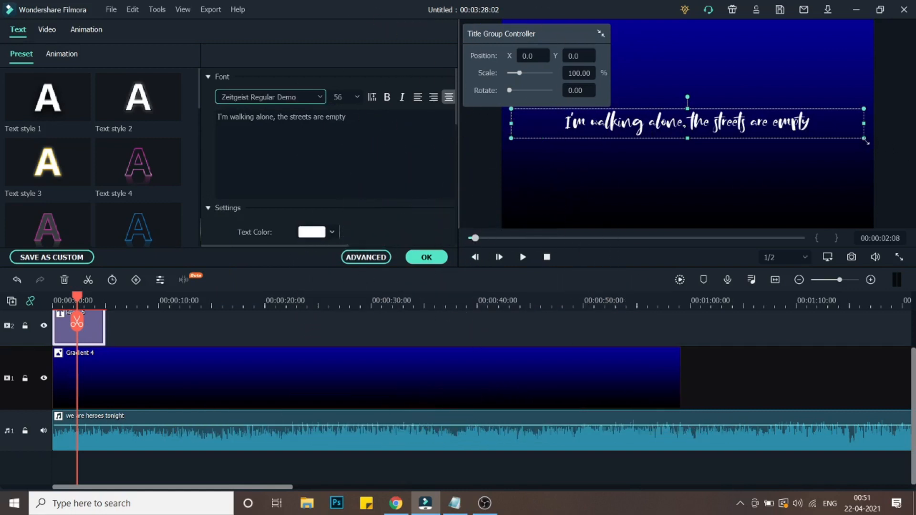
Set the lyric title's font size to 100, scale it to fit the frame's width, and position it centred in the upper part.
{"action": "left_click_drag", "start_coordinate": [864, 124], "coordinate": [813, 160]}
{"action": "double_click", "coordinate": [337, 98]}
{"action": "type", "text": "100"}
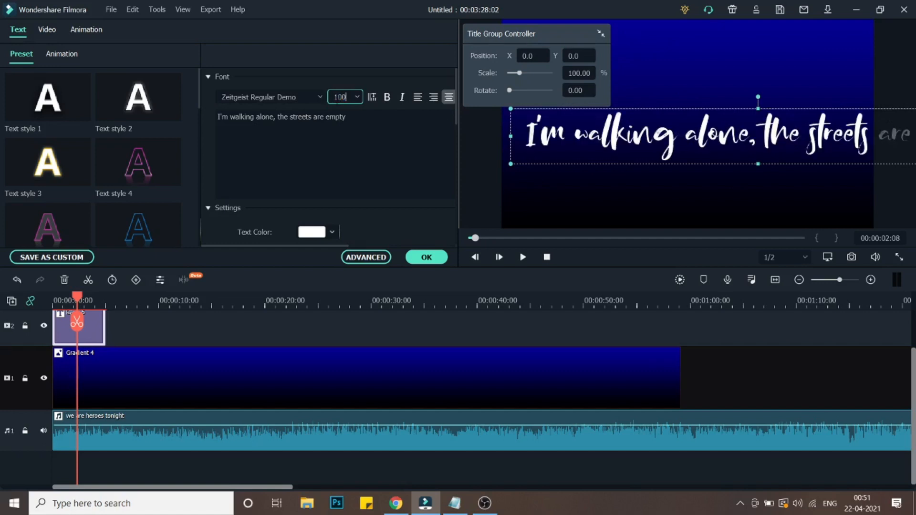
{"action": "left_click_drag", "start_coordinate": [511, 164], "coordinate": [671, 146]}
{"action": "left_click_drag", "start_coordinate": [751, 118], "coordinate": [614, 79]}
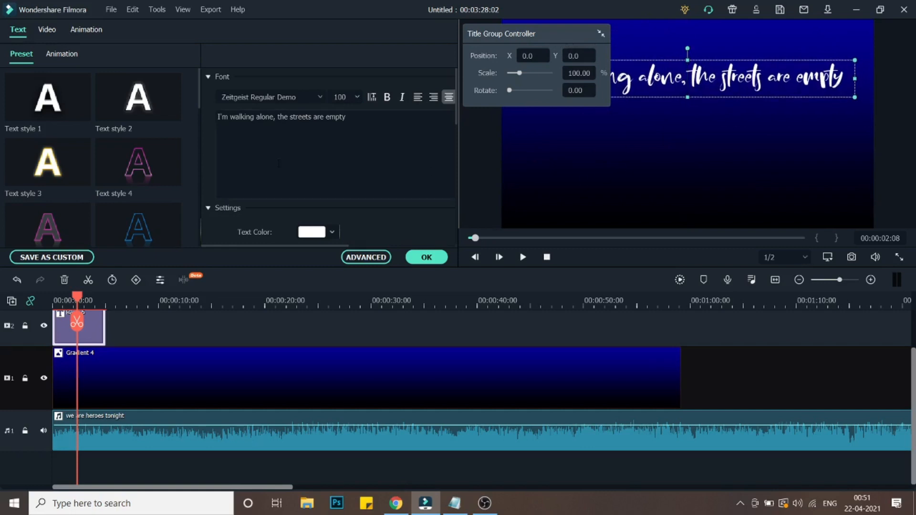
Apply the Type Writer text animation to the first lyric title.
{"action": "scroll", "coordinate": [311, 299], "scroll_direction": "up", "scroll_amount": 1}
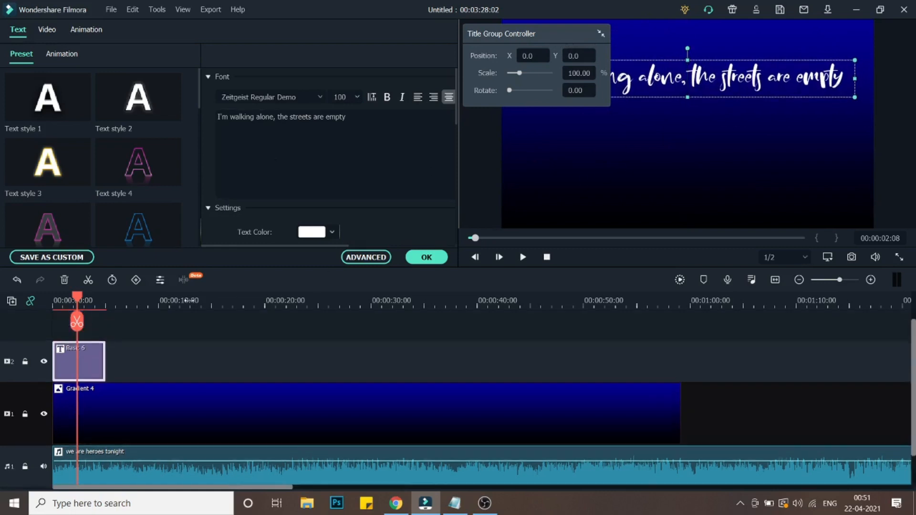
{"action": "left_click_drag", "start_coordinate": [79, 299], "coordinate": [396, 330]}
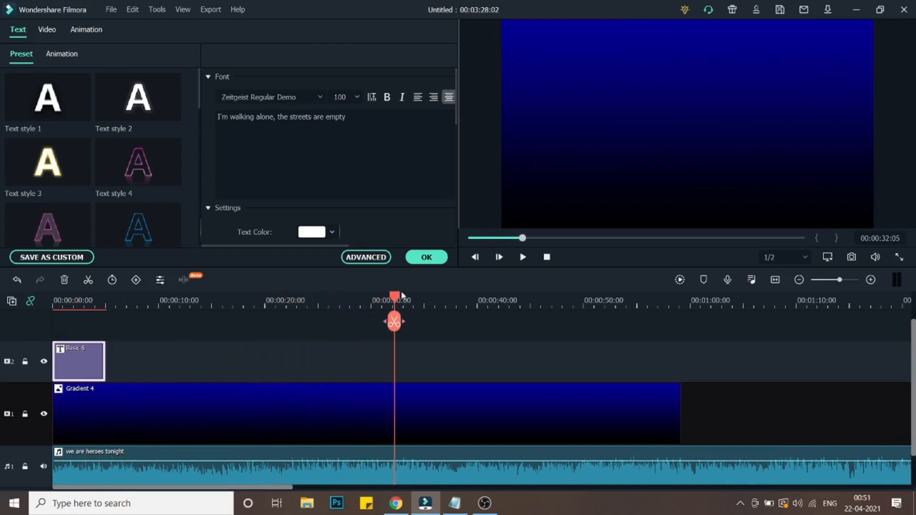
{"action": "mouse_move", "coordinate": [154, 99]}
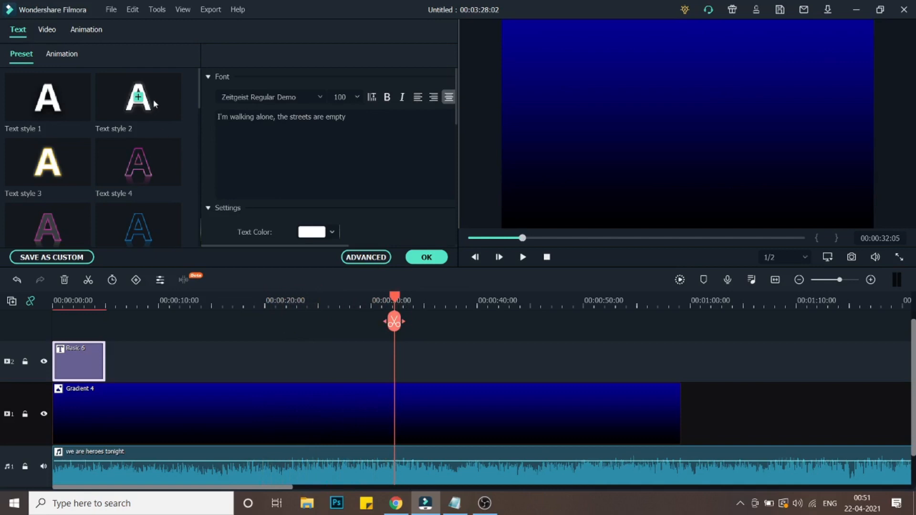
{"action": "left_click", "coordinate": [48, 97]}
{"action": "left_click", "coordinate": [426, 260]}
Play the song to find the end of its intro, split the audio there, and delete the opening part of about 8 seconds.
{"action": "left_click", "coordinate": [53, 305]}
{"action": "key", "text": "space"}
{"action": "left_click_drag", "start_coordinate": [492, 307], "coordinate": [188, 307]}
{"action": "key", "text": "space"}
{"action": "left_click_drag", "start_coordinate": [81, 297], "coordinate": [79, 297]}
{"action": "left_click", "coordinate": [78, 322]}
{"action": "left_click", "coordinate": [74, 469]}
{"action": "key", "text": "Delete"}
{"action": "key", "text": "space"}
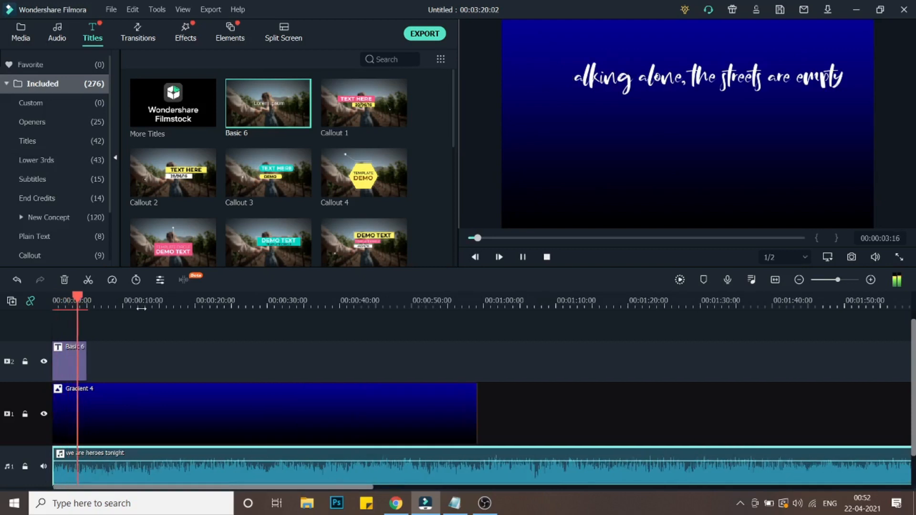
Trim the first lyric title to end at about 00:00:03:22 and paste six copies of it past the background clip.
{"action": "key", "text": "space"}
{"action": "left_click_drag", "start_coordinate": [86, 361], "coordinate": [78, 361]}
{"action": "key", "text": "ctrl+c"}
{"action": "left_click", "coordinate": [483, 307]}
{"action": "key", "text": "ctrl+v"}
{"action": "key", "text": "ctrl+v"}
{"action": "key", "text": "ctrl+v"}
{"action": "key", "text": "ctrl+v"}
{"action": "key", "text": "ctrl+v"}
{"action": "key", "text": "ctrl+v"}
Place one title copy directly after the first title and replace its text with the lyric line "the only thing I can see is my own silhouette".
{"action": "left_click_drag", "start_coordinate": [497, 414], "coordinate": [92, 362]}
{"action": "left_click", "coordinate": [455, 503]}
{"action": "left_click_drag", "start_coordinate": [725, 136], "coordinate": [510, 137]}
{"action": "double_click", "coordinate": [92, 372]}
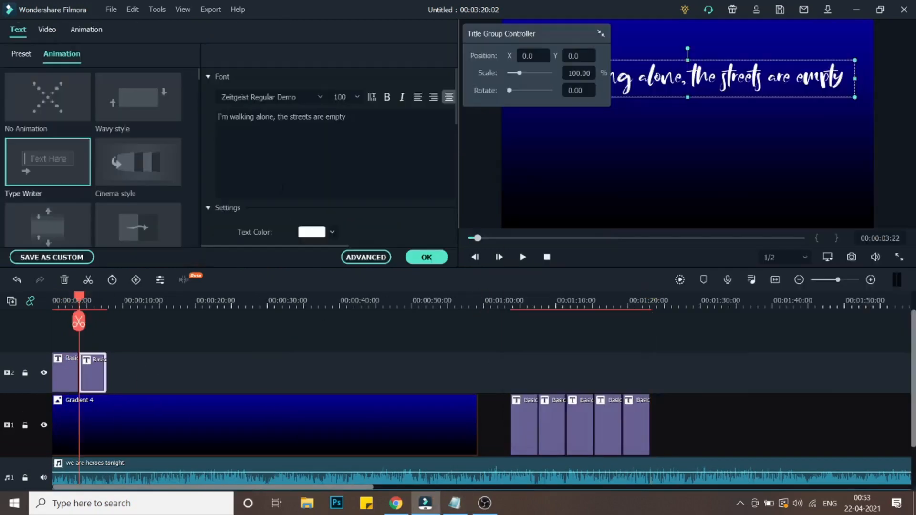
{"action": "key", "text": "ctrl+v"}
{"action": "left_click", "coordinate": [427, 257]}
Replace the third lyric title's text with the line "I'm getting stronger, step by step" from the lyrics file.
{"action": "left_click_drag", "start_coordinate": [672, 147], "coordinate": [510, 142]}
{"action": "key", "text": "ctrl+v"}
{"action": "left_click", "coordinate": [427, 257]}
Place a fourth title copy after the third and replace its text with the following line from the lyrics file.
{"action": "left_click_drag", "start_coordinate": [553, 425], "coordinate": [156, 371]}
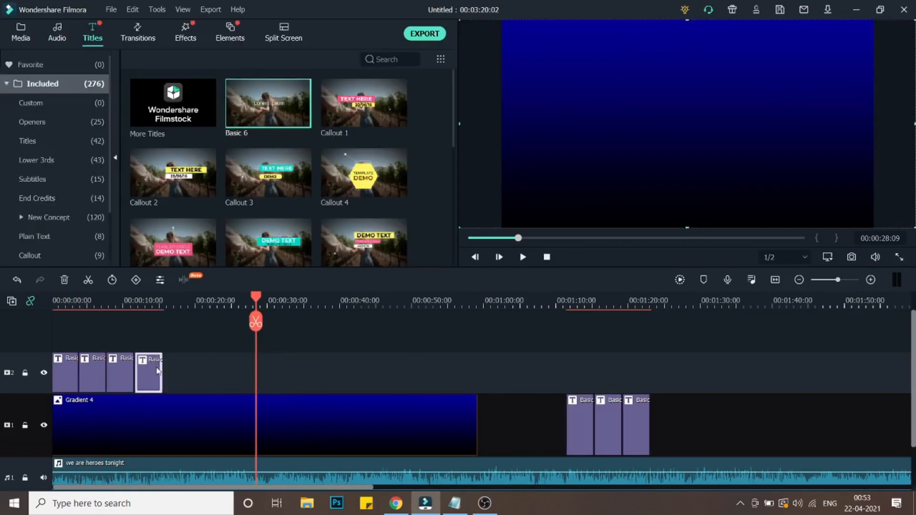
{"action": "double_click", "coordinate": [153, 373]}
{"action": "left_click", "coordinate": [455, 503]}
{"action": "left_click_drag", "start_coordinate": [758, 157], "coordinate": [510, 157]}
{"action": "key", "text": "ctrl+v"}
{"action": "left_click", "coordinate": [426, 258]}
Place a fifth title copy after the fourth and replace its text with "I've been flying from town to town".
{"action": "left_click_drag", "start_coordinate": [580, 424], "coordinate": [177, 373]}
{"action": "left_click_drag", "start_coordinate": [671, 168], "coordinate": [511, 168]}
{"action": "double_click", "coordinate": [177, 372]}
{"action": "key", "text": "ctrl+v"}
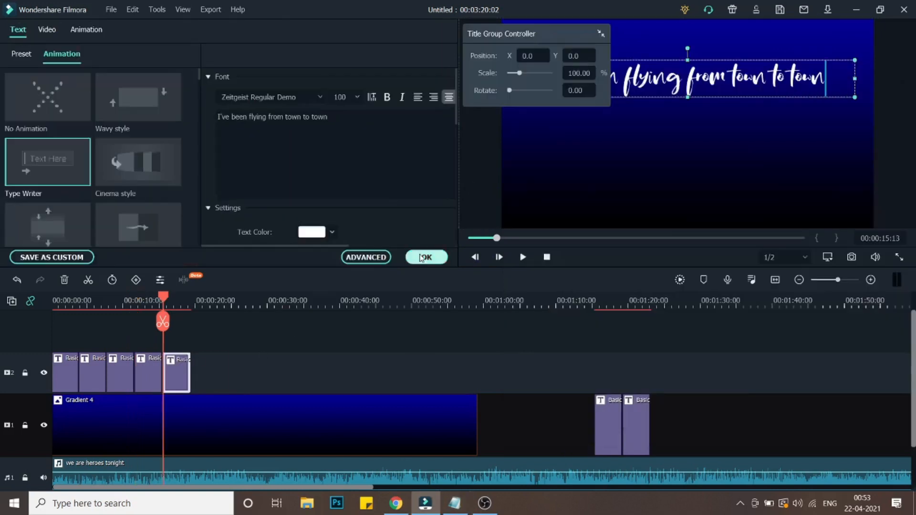
{"action": "left_click", "coordinate": [426, 258]}
Place a sixth title copy after the fifth and replace its text with the next lyric line.
{"action": "left_click_drag", "start_coordinate": [608, 425], "coordinate": [205, 372]}
{"action": "double_click", "coordinate": [204, 373]}
{"action": "key", "text": "ctrl+a"}
{"action": "left_click", "coordinate": [426, 258]}
Play back the titles, then split the tracks at 00:00:22:12 and delete everything after that point.
{"action": "key", "text": "space"}
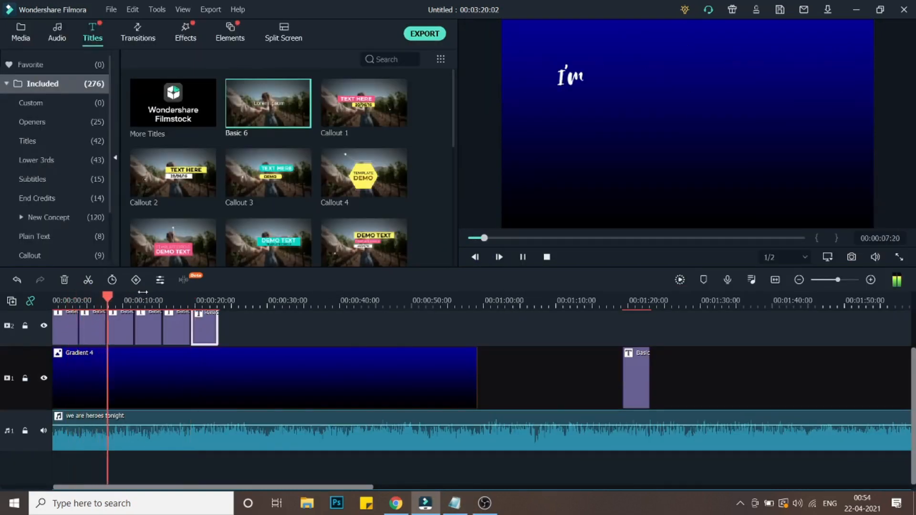
{"action": "key", "text": "space"}
{"action": "left_click_drag", "start_coordinate": [220, 302], "coordinate": [267, 302]}
{"action": "mouse_move", "coordinate": [224, 297]}
{"action": "left_mouse_down"}
{"action": "mouse_move", "coordinate": [268, 297]}
{"action": "mouse_move", "coordinate": [214, 297]}
{"action": "left_mouse_up"}
{"action": "left_click", "coordinate": [213, 322]}
{"action": "left_click", "coordinate": [270, 445]}
{"action": "key", "text": "Delete"}
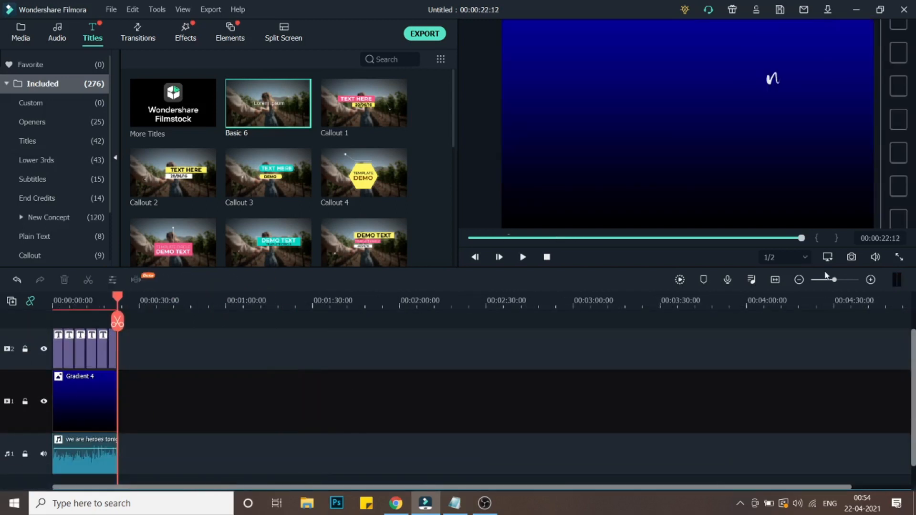
Review the lyric titles along the timeline and inspect the third title's text and animation settings.
{"action": "scroll", "coordinate": [557, 299], "scroll_direction": "up", "scroll_amount": 5}
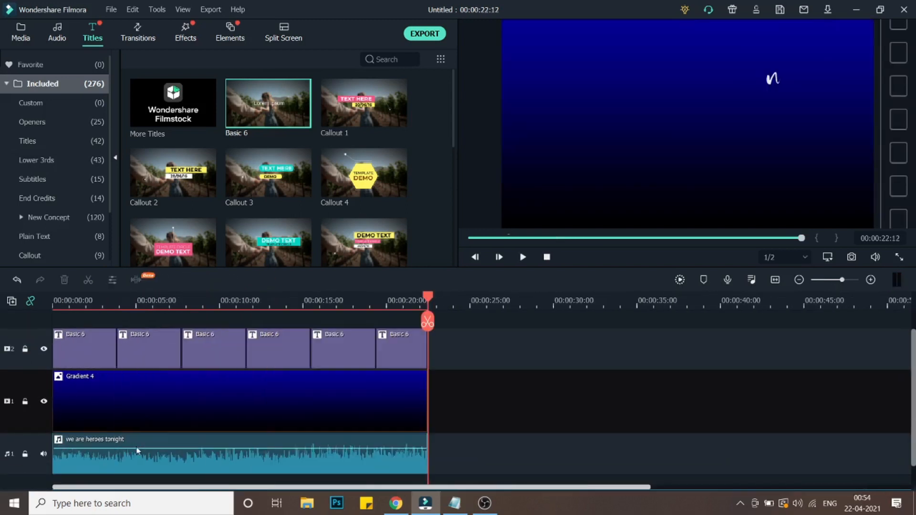
{"action": "left_click_drag", "start_coordinate": [556, 300], "coordinate": [75, 308]}
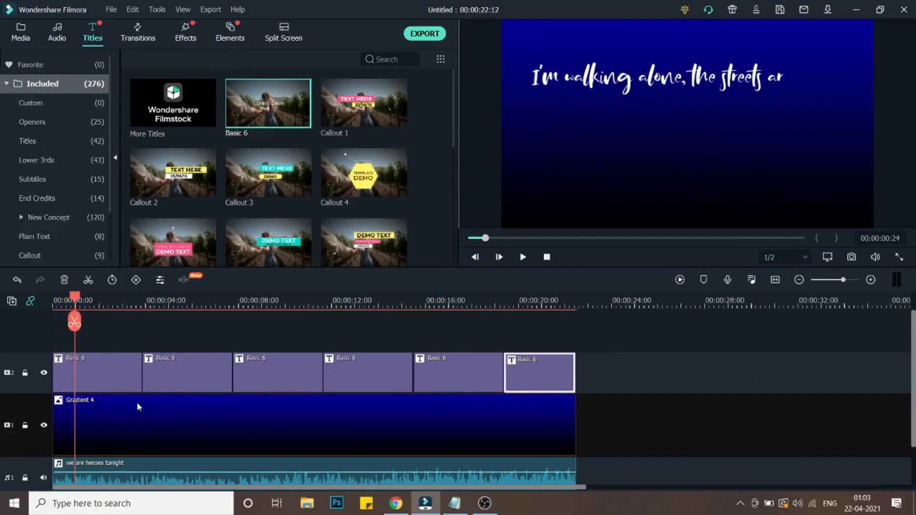
{"action": "left_click_drag", "start_coordinate": [72, 302], "coordinate": [247, 344]}
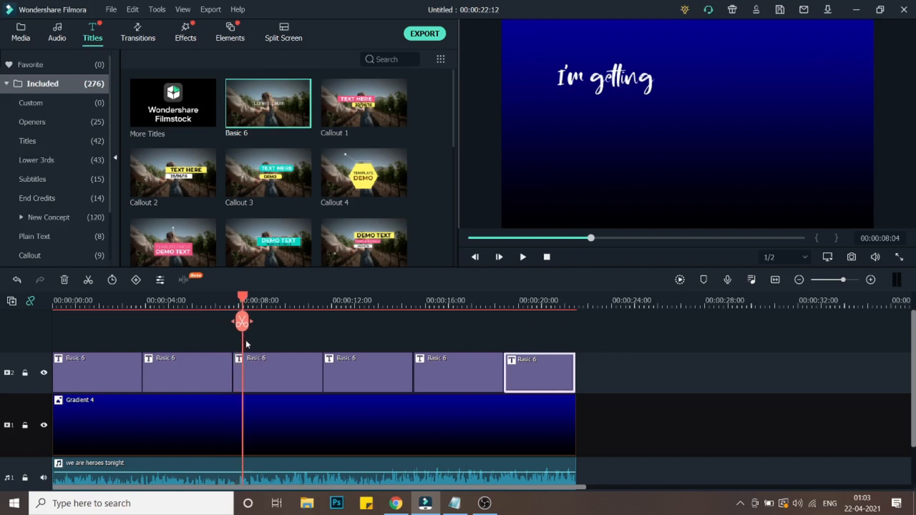
{"action": "double_click", "coordinate": [269, 369]}
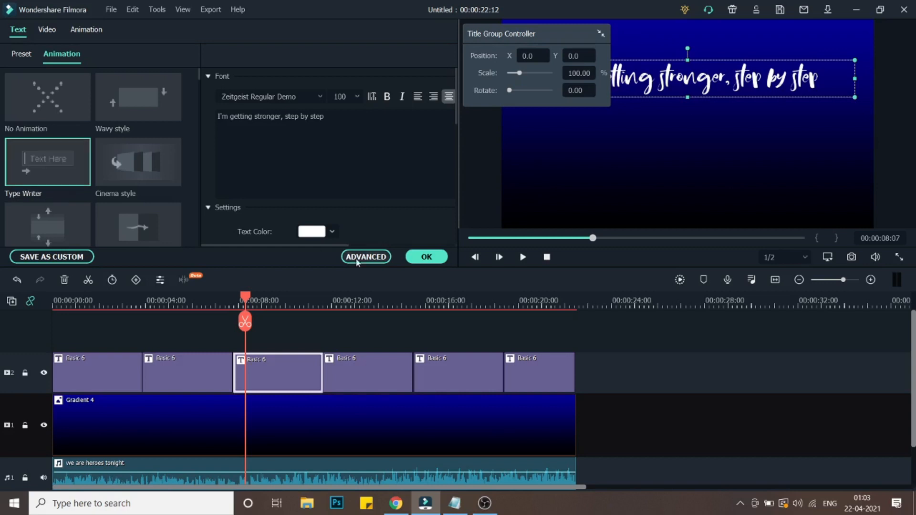
{"action": "left_click", "coordinate": [427, 256]}
Add the Mild shake effect on a track above the lyric titles and stretch it across the whole video.
{"action": "left_click", "coordinate": [186, 34]}
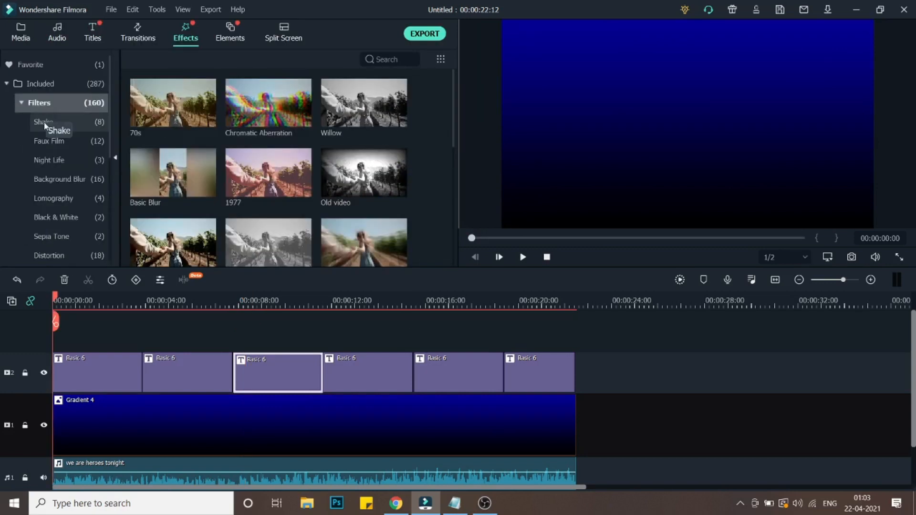
{"action": "left_click", "coordinate": [44, 122]}
{"action": "scroll", "coordinate": [196, 173], "scroll_direction": "down", "scroll_amount": 1}
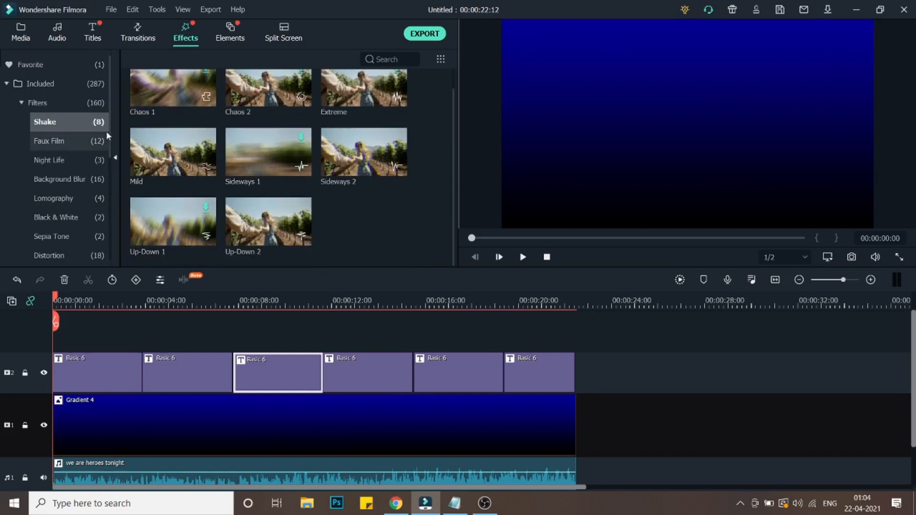
{"action": "left_click_drag", "start_coordinate": [152, 170], "coordinate": [113, 337]}
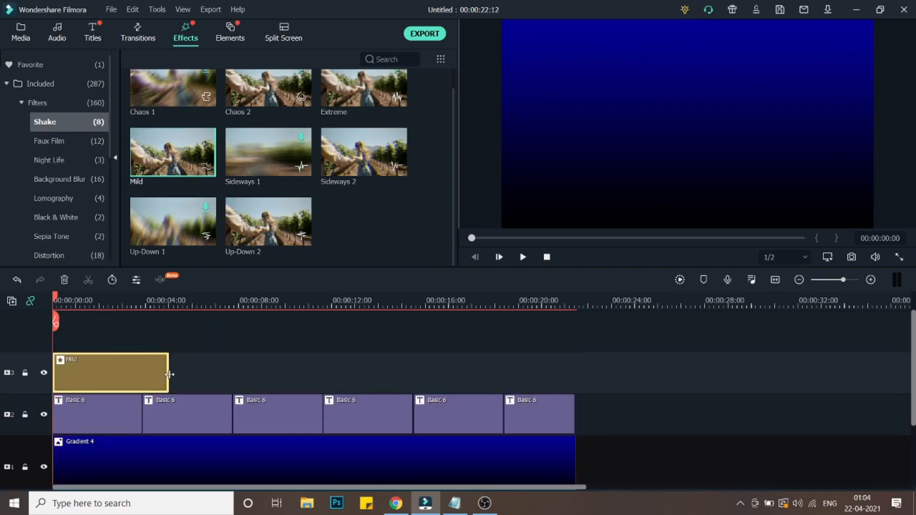
{"action": "left_click_drag", "start_coordinate": [171, 375], "coordinate": [581, 377]}
{"action": "left_click_drag", "start_coordinate": [582, 377], "coordinate": [577, 377]}
{"action": "left_click_drag", "start_coordinate": [57, 301], "coordinate": [2, 341]}
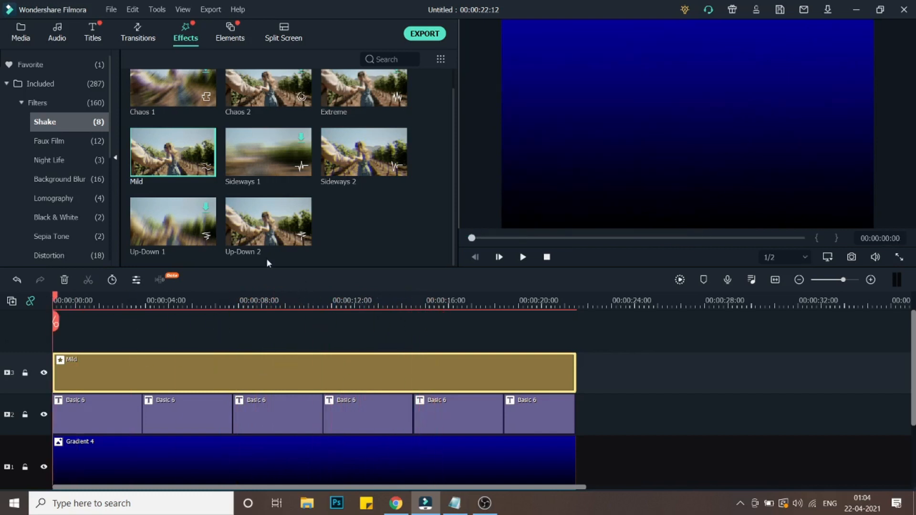
Place the walking man image, Lyrical video Filmora3, above the shake effect and match its length to the first lyric title.
{"action": "left_click", "coordinate": [24, 40]}
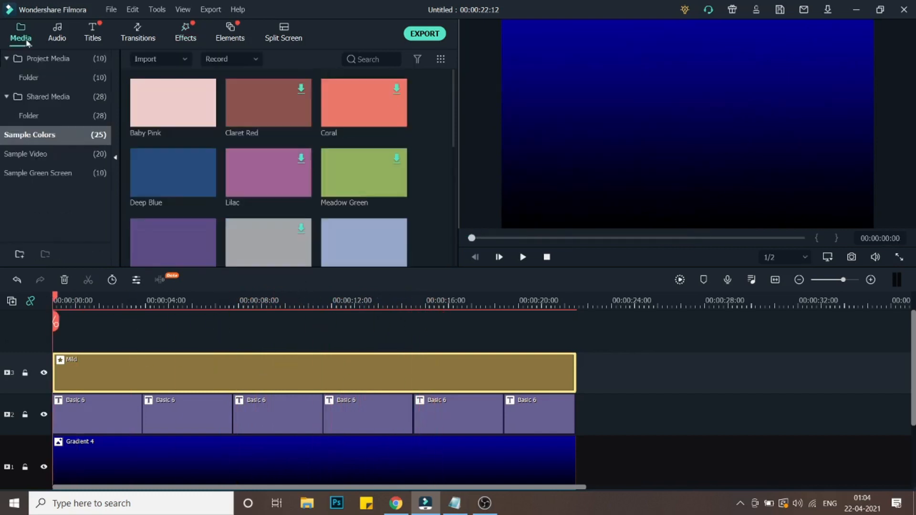
{"action": "left_click", "coordinate": [48, 78]}
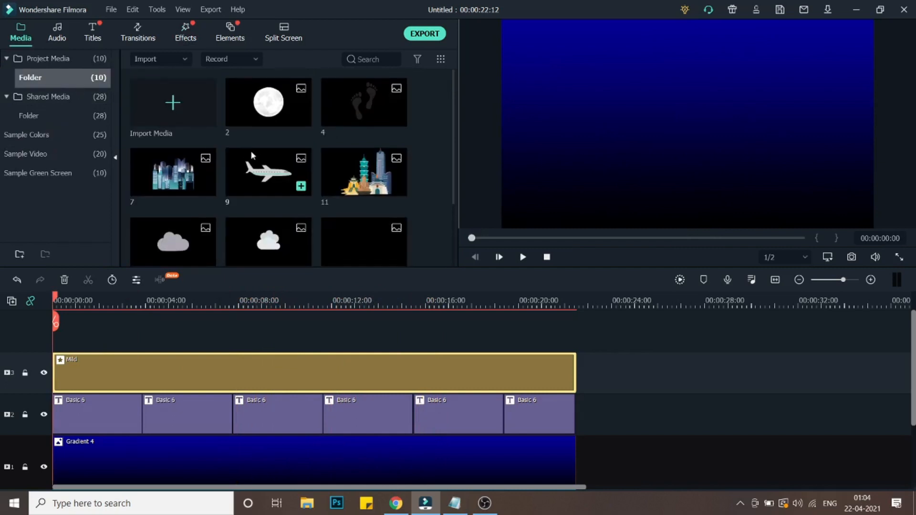
{"action": "scroll", "coordinate": [298, 162], "scroll_direction": "down", "scroll_amount": 2}
{"action": "scroll", "coordinate": [301, 190], "scroll_direction": "up", "scroll_amount": 2}
{"action": "scroll", "coordinate": [302, 208], "scroll_direction": "down", "scroll_amount": 2}
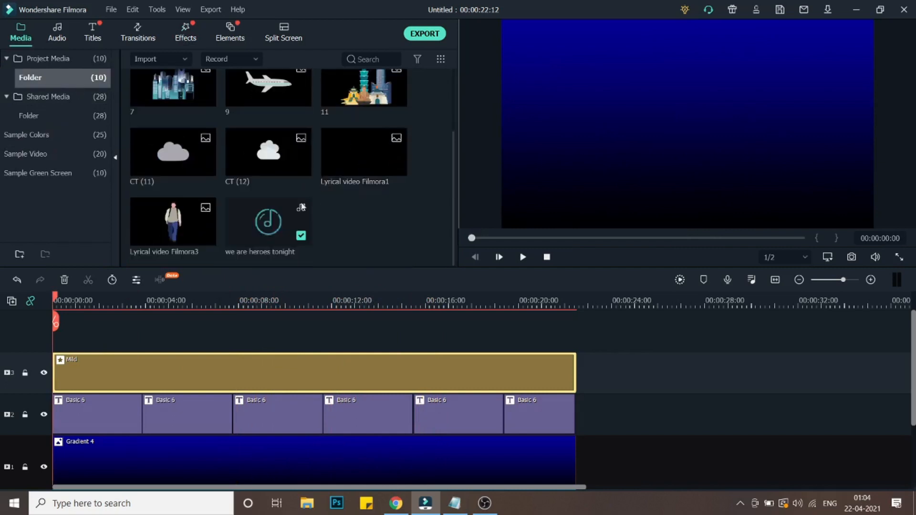
{"action": "left_click_drag", "start_coordinate": [149, 294], "coordinate": [142, 365]}
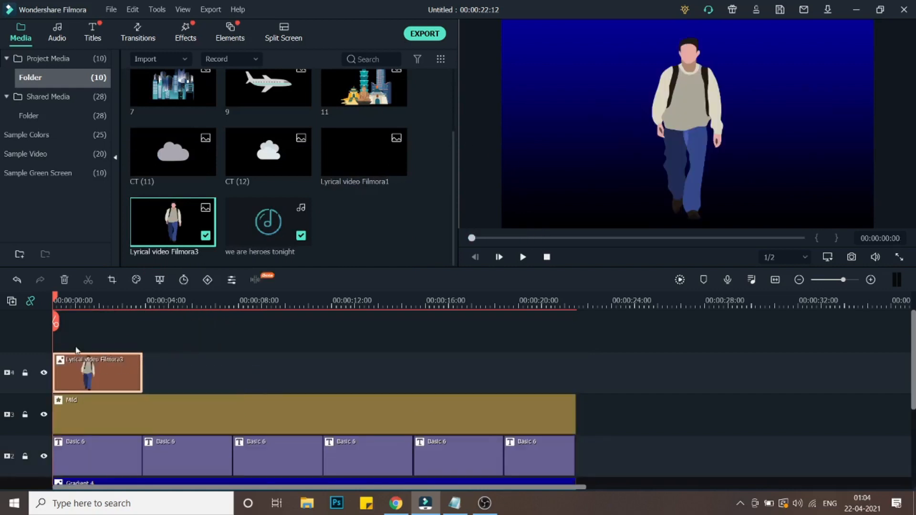
Shrink the walking man image and centre it horizontally beneath the lyric text.
{"action": "left_click", "coordinate": [668, 125]}
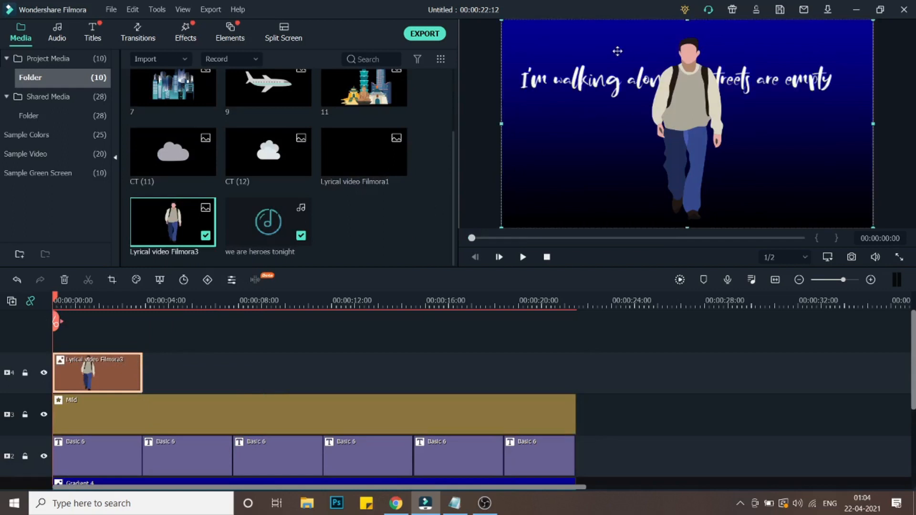
{"action": "left_click_drag", "start_coordinate": [504, 22], "coordinate": [631, 93]}
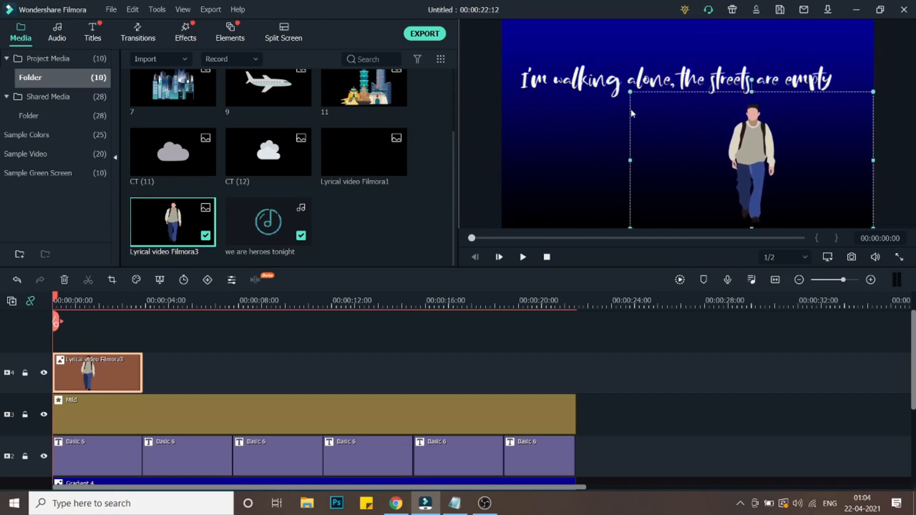
{"action": "left_click_drag", "start_coordinate": [754, 173], "coordinate": [692, 169]}
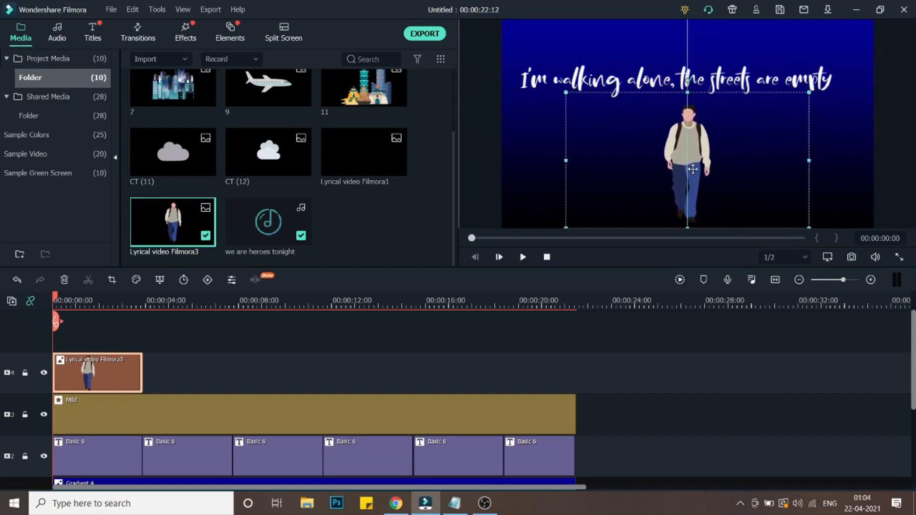
Add a custom animation keyframe at the start of the walking man clip, keeping scale at 100% and position at 0.
{"action": "double_click", "coordinate": [93, 369]}
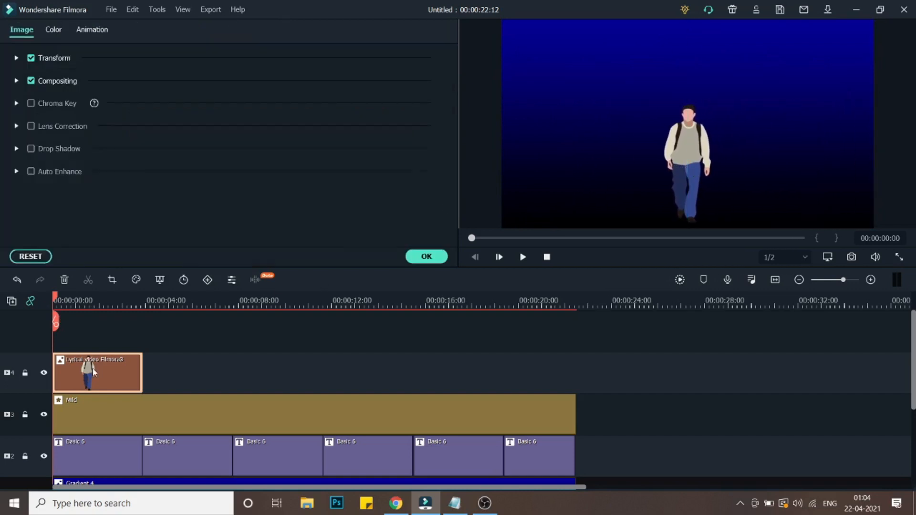
{"action": "left_click", "coordinate": [94, 33]}
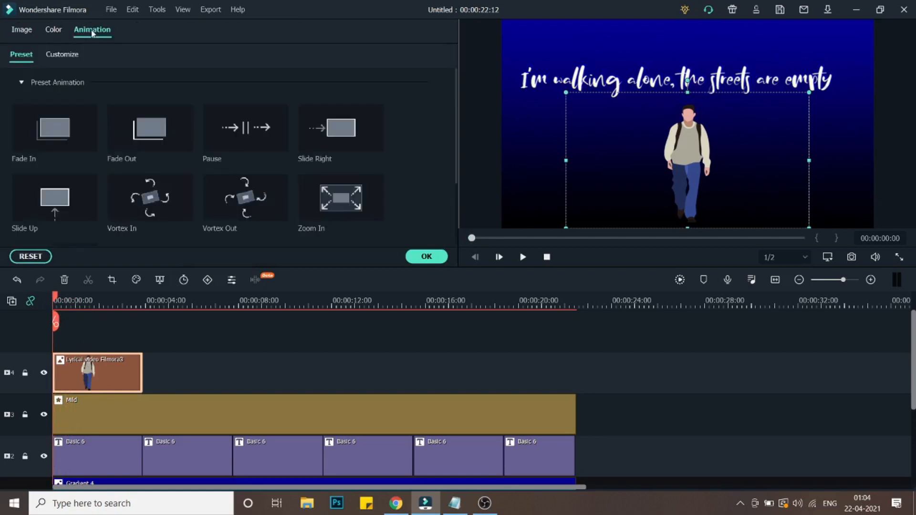
{"action": "left_click", "coordinate": [62, 56]}
{"action": "left_click", "coordinate": [166, 99]}
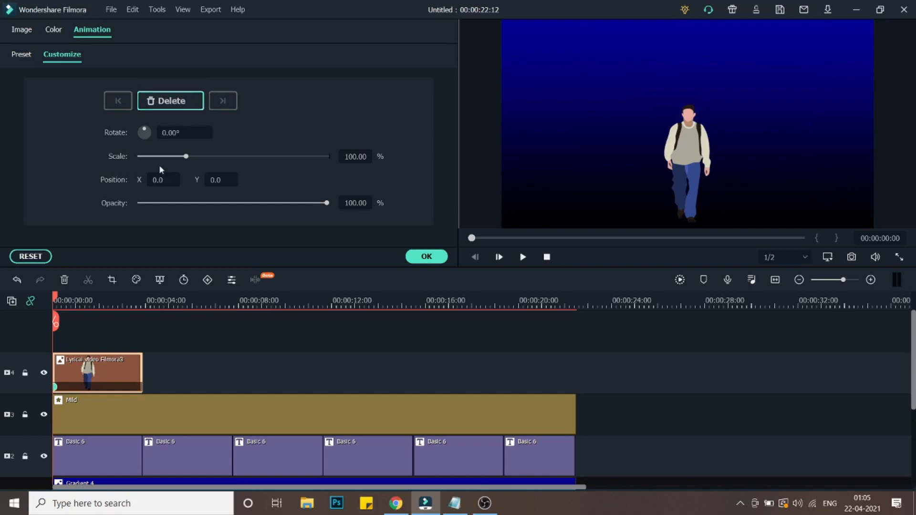
Set the walking man's scale to 175.80% and Y position to 94.0 at 00:00:03:19, and preview the animation from the start.
{"action": "left_click_drag", "start_coordinate": [57, 302], "coordinate": [141, 327]}
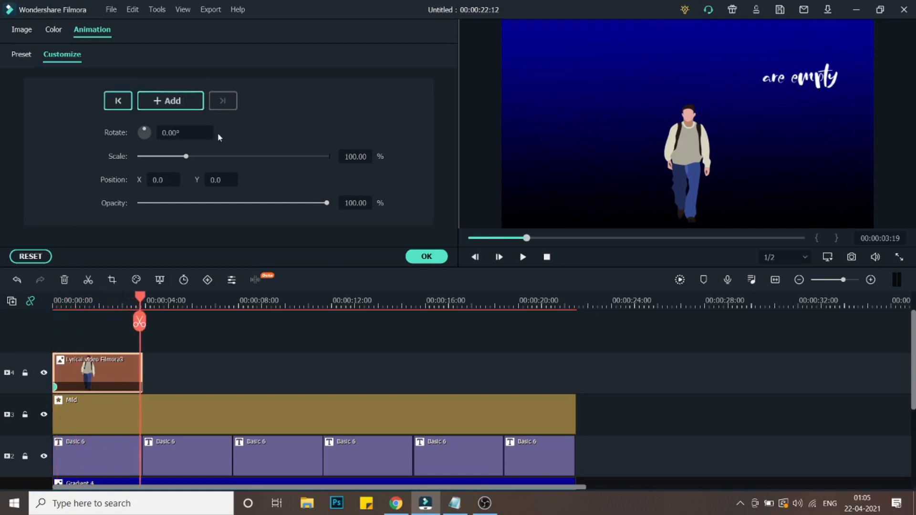
{"action": "left_click_drag", "start_coordinate": [187, 159], "coordinate": [222, 165]}
{"action": "mouse_move", "coordinate": [165, 180]}
{"action": "left_mouse_down"}
{"action": "mouse_move", "coordinate": [177, 180]}
{"action": "mouse_move", "coordinate": [166, 180]}
{"action": "left_mouse_up"}
{"action": "left_click_drag", "start_coordinate": [216, 180], "coordinate": [261, 180]}
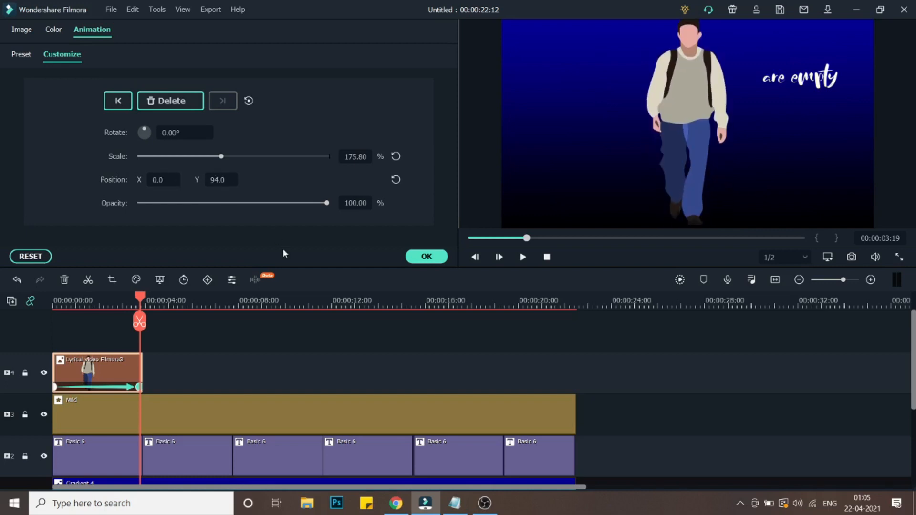
{"action": "left_click", "coordinate": [427, 260]}
{"action": "left_click_drag", "start_coordinate": [141, 303], "coordinate": [37, 306]}
{"action": "key", "text": "space"}
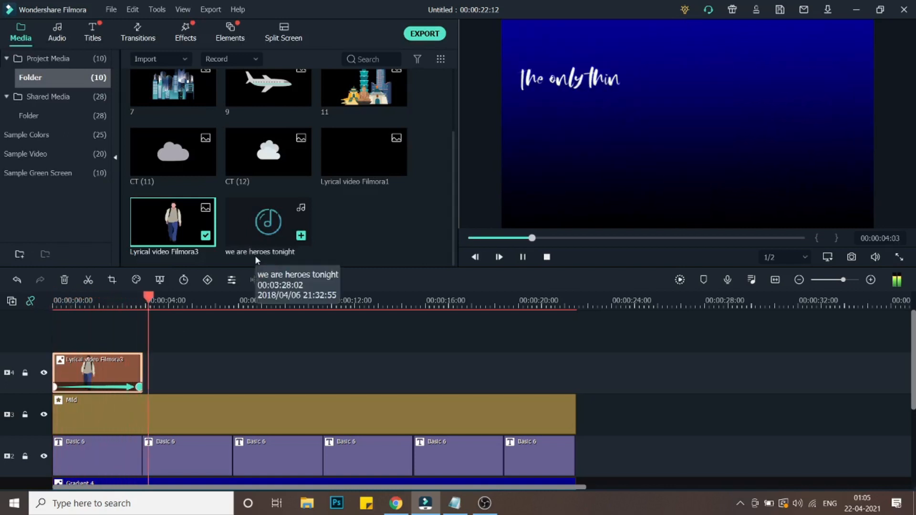
{"action": "key", "text": "space"}
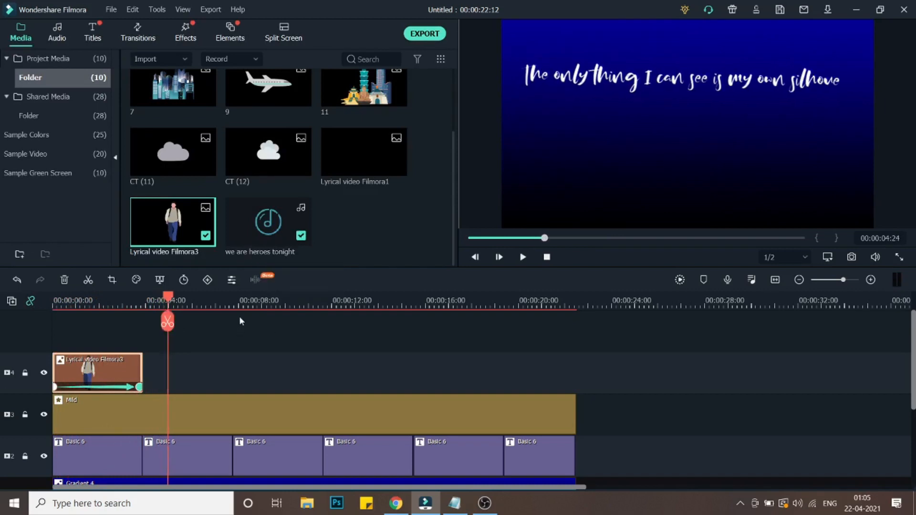
Add the moon image above the walking man clip for the first title's length, and shrink it into the frame's upper-left area.
{"action": "left_click_drag", "start_coordinate": [151, 285], "coordinate": [142, 378]}
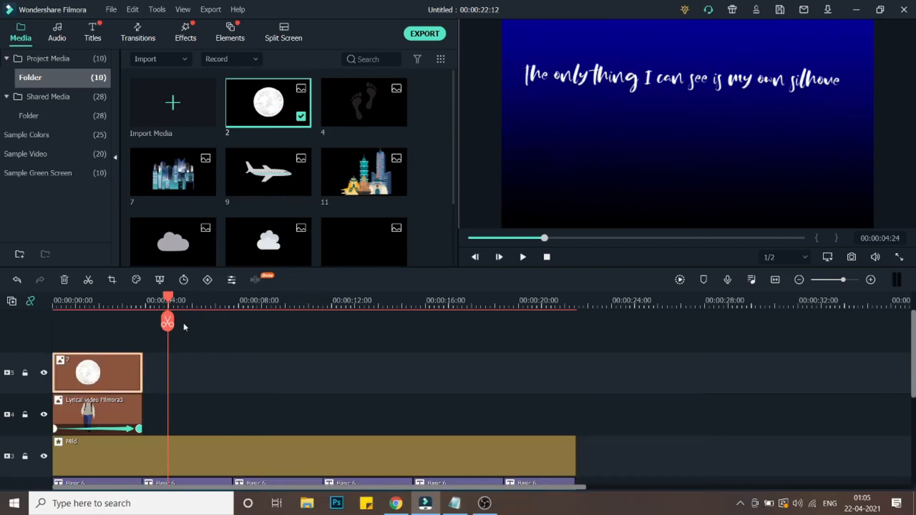
{"action": "left_click", "coordinate": [86, 301]}
{"action": "left_click", "coordinate": [651, 119]}
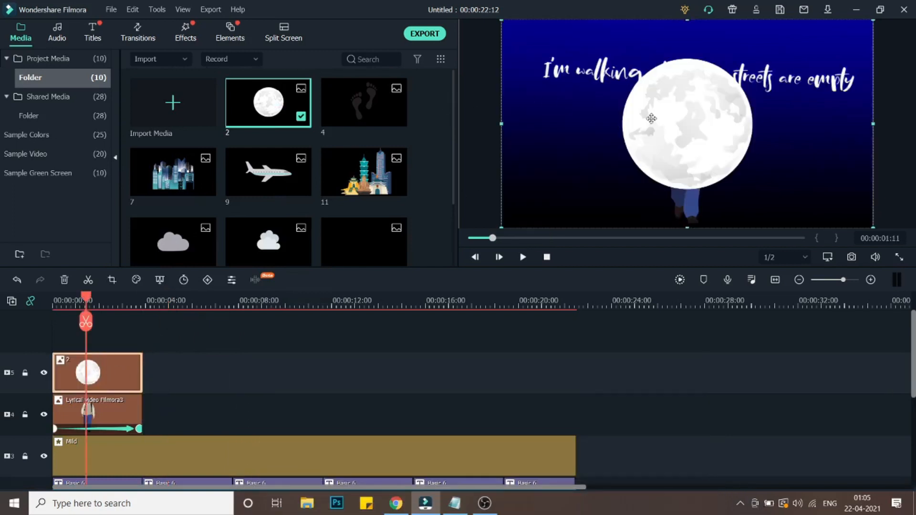
{"action": "left_click_drag", "start_coordinate": [503, 20], "coordinate": [767, 178]}
{"action": "left_click_drag", "start_coordinate": [831, 203], "coordinate": [603, 36]}
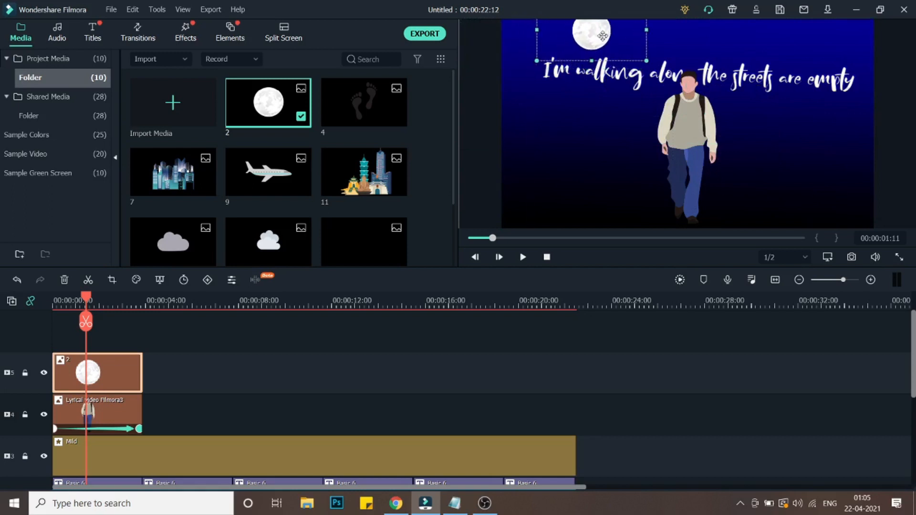
{"action": "left_click_drag", "start_coordinate": [88, 302], "coordinate": [141, 311]}
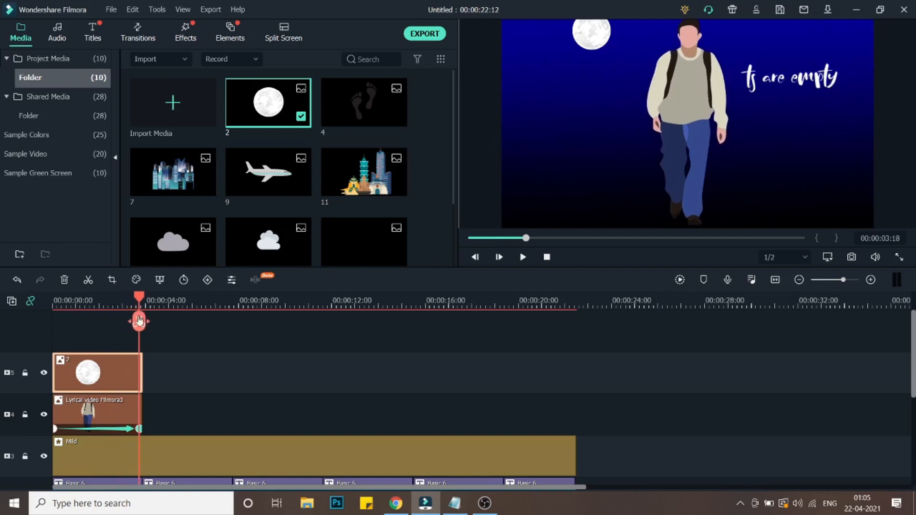
Animate the moon to slide in from outside the frame's left edge at the clip's start to its current position at 00:00:03:18.
{"action": "double_click", "coordinate": [120, 364]}
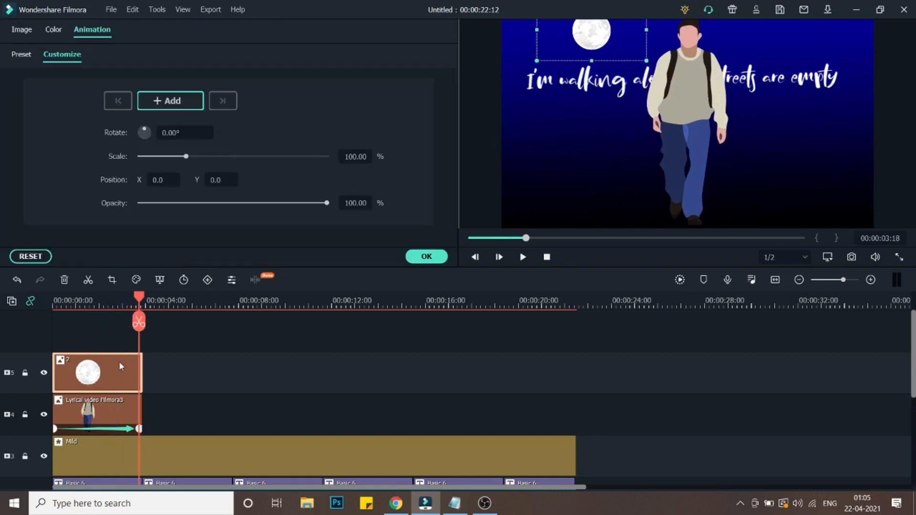
{"action": "left_click", "coordinate": [176, 109]}
{"action": "left_click_drag", "start_coordinate": [139, 303], "coordinate": [57, 308]}
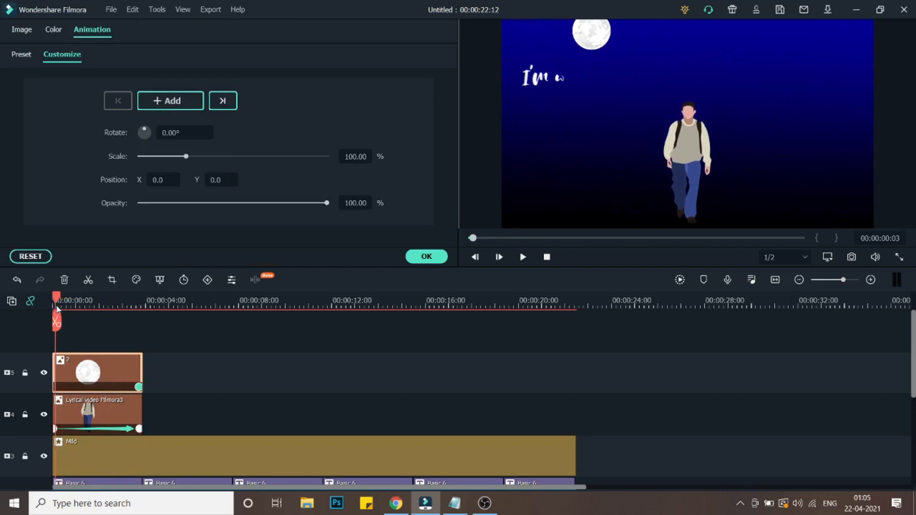
{"action": "left_click", "coordinate": [592, 32]}
{"action": "left_click_drag", "start_coordinate": [560, 39], "coordinate": [479, 36]}
{"action": "left_click_drag", "start_coordinate": [59, 300], "coordinate": [137, 311]}
{"action": "left_click", "coordinate": [426, 258]}
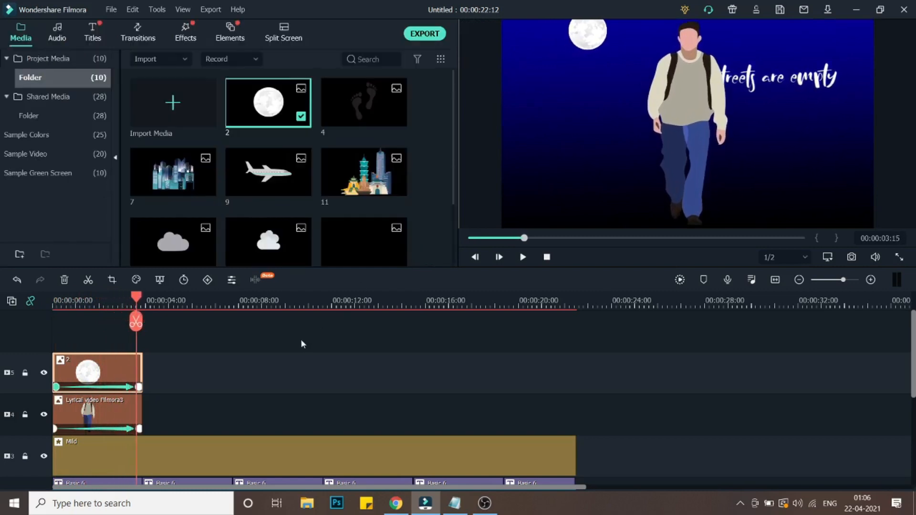
Add the CT (11) cloud above the moon clip for the first title's length, and shrink it into the frame's upper-right area.
{"action": "left_click_drag", "start_coordinate": [185, 241], "coordinate": [94, 342]}
{"action": "left_click_drag", "start_coordinate": [168, 371], "coordinate": [142, 370]}
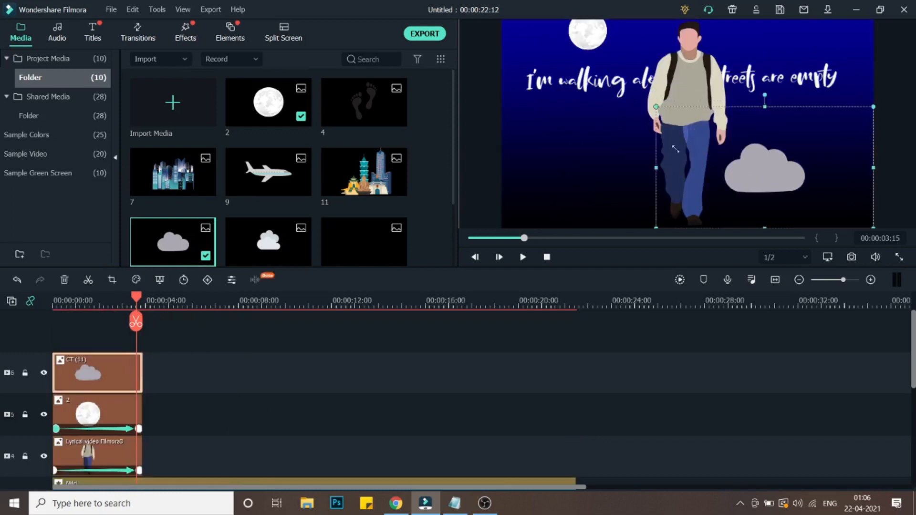
{"action": "left_click_drag", "start_coordinate": [766, 167], "coordinate": [745, 30]}
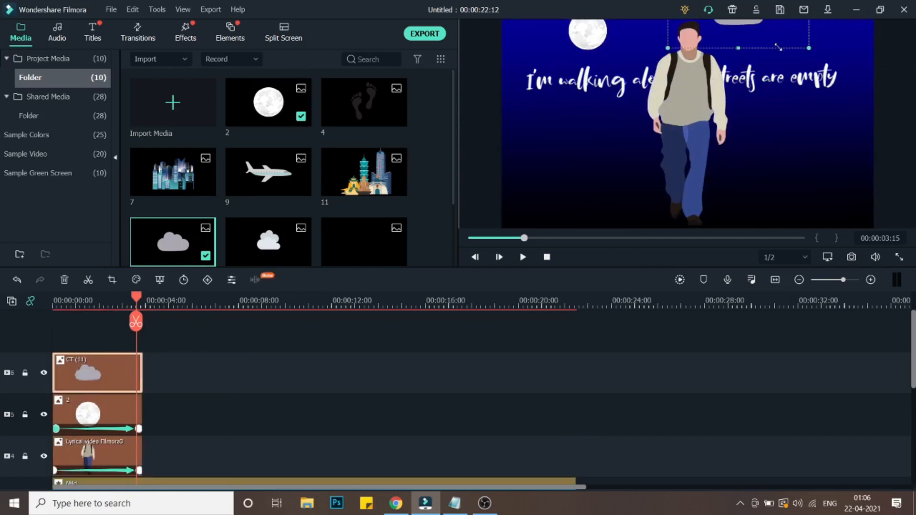
{"action": "left_click_drag", "start_coordinate": [744, 30], "coordinate": [774, 42]}
Animate the cloud to slide in from beyond the frame's right edge over the clip, and preview the result.
{"action": "double_click", "coordinate": [121, 373]}
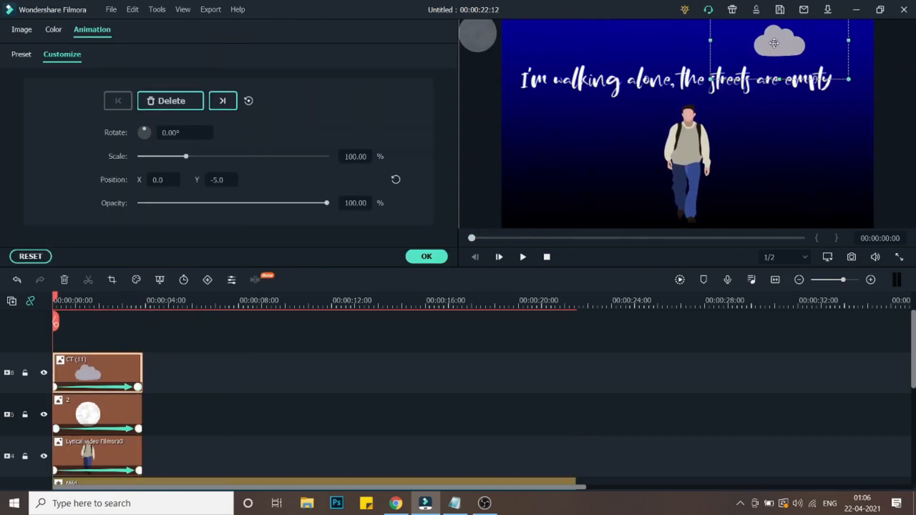
{"action": "left_click_drag", "start_coordinate": [774, 43], "coordinate": [883, 43]}
{"action": "left_click", "coordinate": [426, 257]}
{"action": "key", "text": "space"}
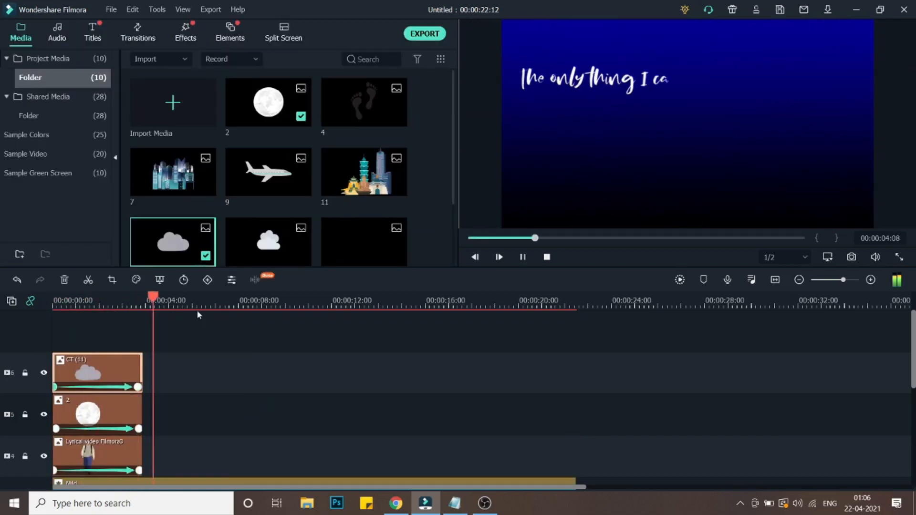
{"action": "key", "text": "space"}
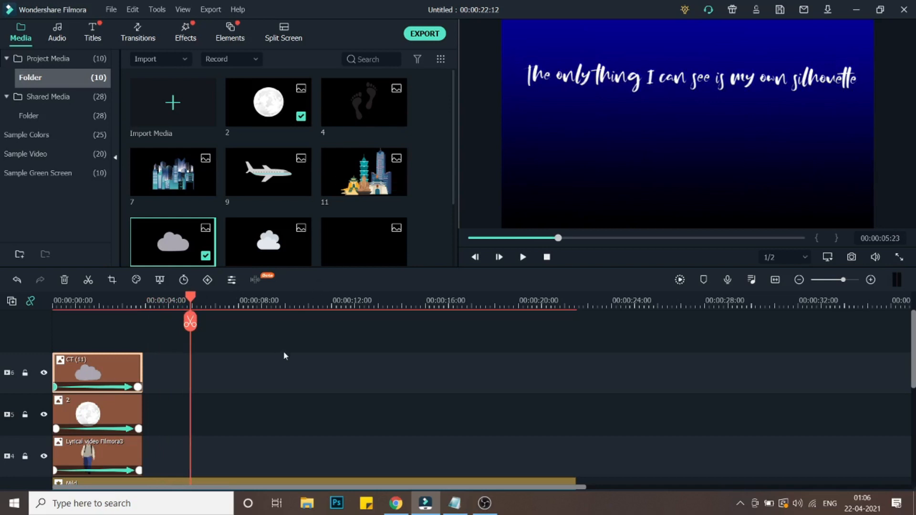
Add the Lyrical video Filmora1 silhouette after the walking man clip, and trim it to the second title's length.
{"action": "scroll", "coordinate": [365, 248], "scroll_direction": "down", "scroll_amount": 2}
{"action": "left_click_drag", "start_coordinate": [364, 151], "coordinate": [148, 406]}
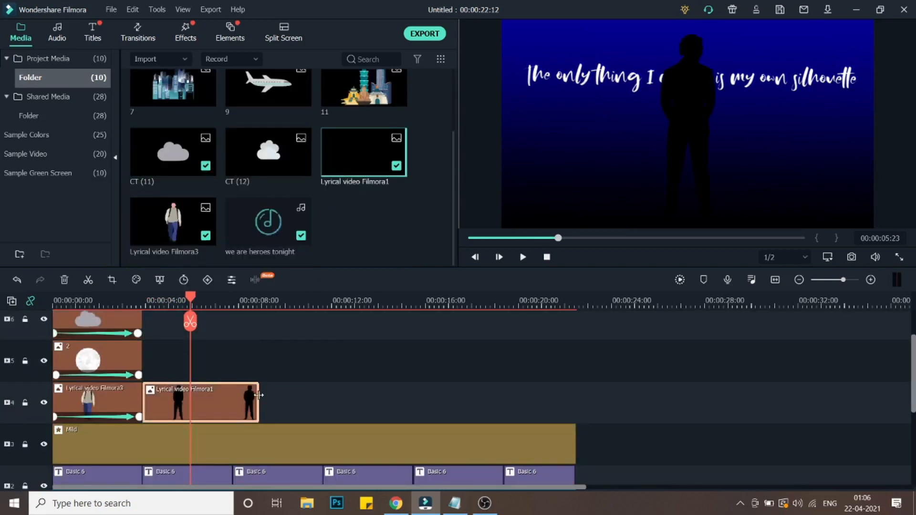
{"action": "left_click_drag", "start_coordinate": [240, 395], "coordinate": [232, 397]}
Add footprints image 4 after the silhouette clip, and trim it to the third title's length.
{"action": "left_click_drag", "start_coordinate": [191, 299], "coordinate": [271, 315]}
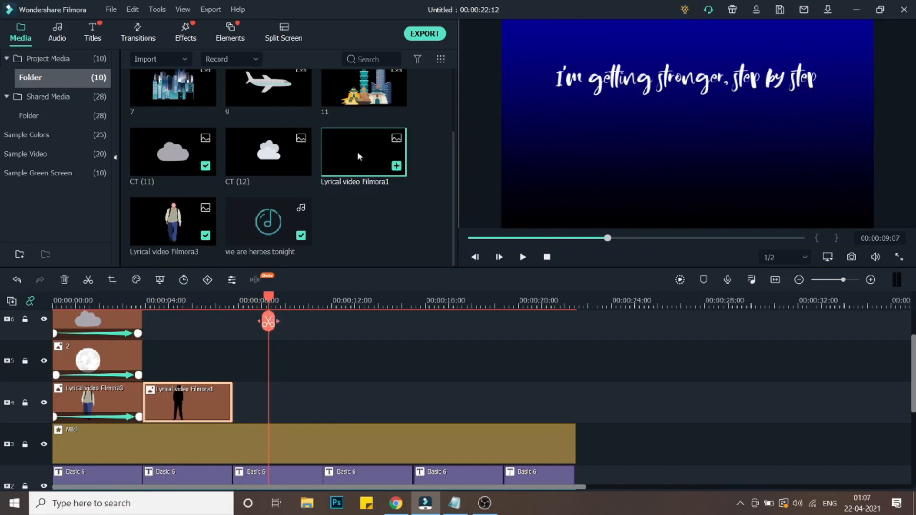
{"action": "scroll", "coordinate": [358, 157], "scroll_direction": "up", "scroll_amount": 2}
{"action": "left_click_drag", "start_coordinate": [368, 122], "coordinate": [238, 401]}
{"action": "left_click_drag", "start_coordinate": [350, 393], "coordinate": [323, 394]}
Shrink the footprints, rotate them about 45° counterclockwise, and place them in the frame's lower-right corner.
{"action": "left_click", "coordinate": [670, 144]}
{"action": "left_click_drag", "start_coordinate": [502, 20], "coordinate": [748, 158]}
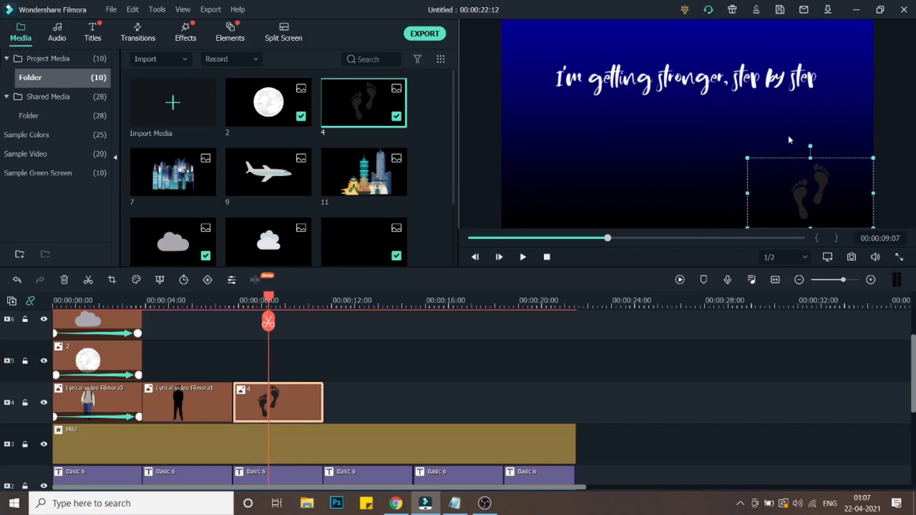
{"action": "left_click_drag", "start_coordinate": [813, 146], "coordinate": [778, 160]}
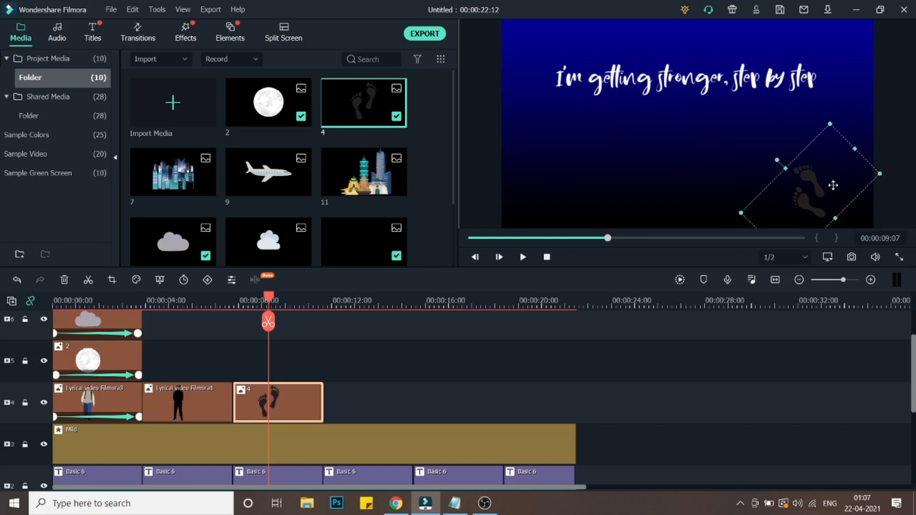
{"action": "left_click_drag", "start_coordinate": [833, 185], "coordinate": [842, 188]}
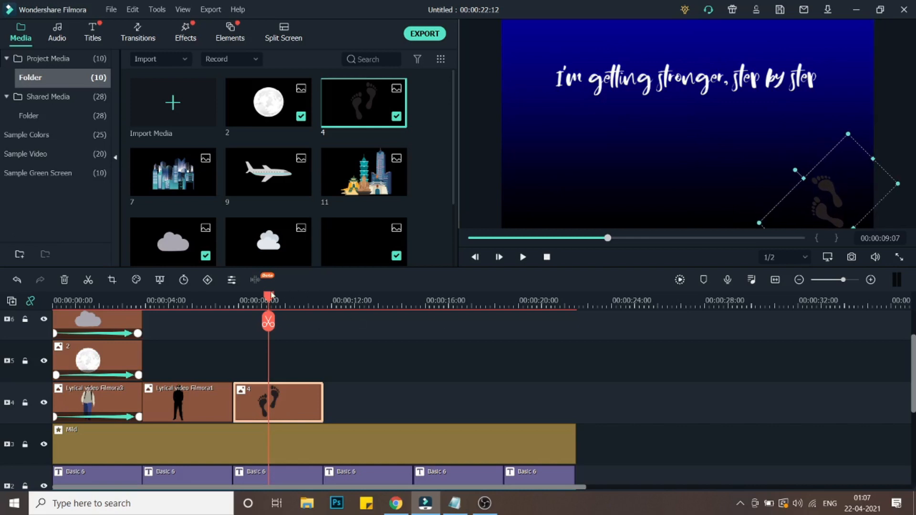
Add a second footprints clip from 00:00:08:00 above the first, shrunk, tilted and placed up and left of the first pair.
{"action": "left_click_drag", "start_coordinate": [234, 301], "coordinate": [239, 303]}
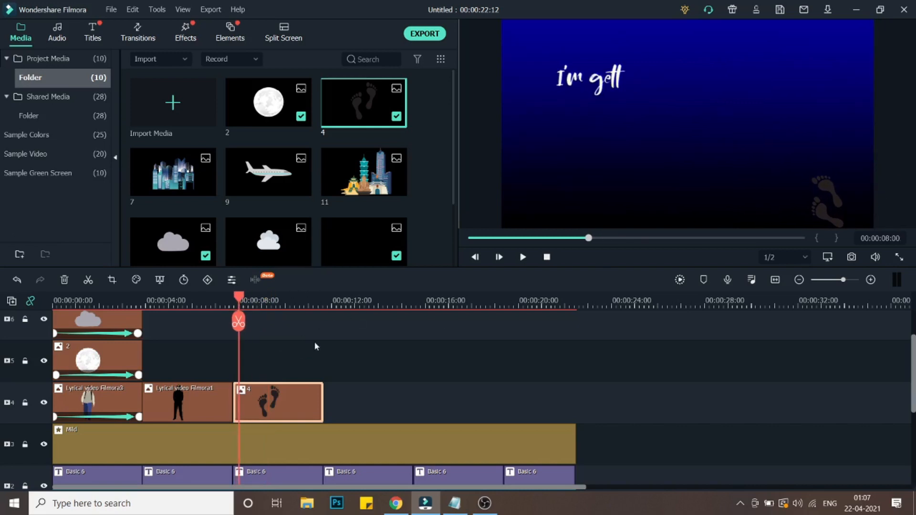
{"action": "left_click_drag", "start_coordinate": [309, 271], "coordinate": [241, 364]}
{"action": "left_click_drag", "start_coordinate": [501, 21], "coordinate": [726, 153]}
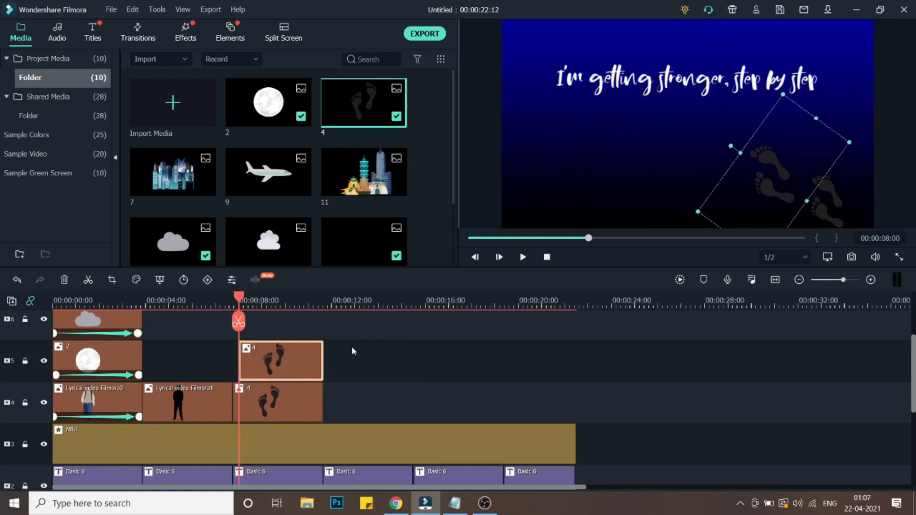
Paste four copies of the second footprints clip beyond the end of the project.
{"action": "left_click", "coordinate": [598, 299]}
{"action": "key", "text": "ctrl+v"}
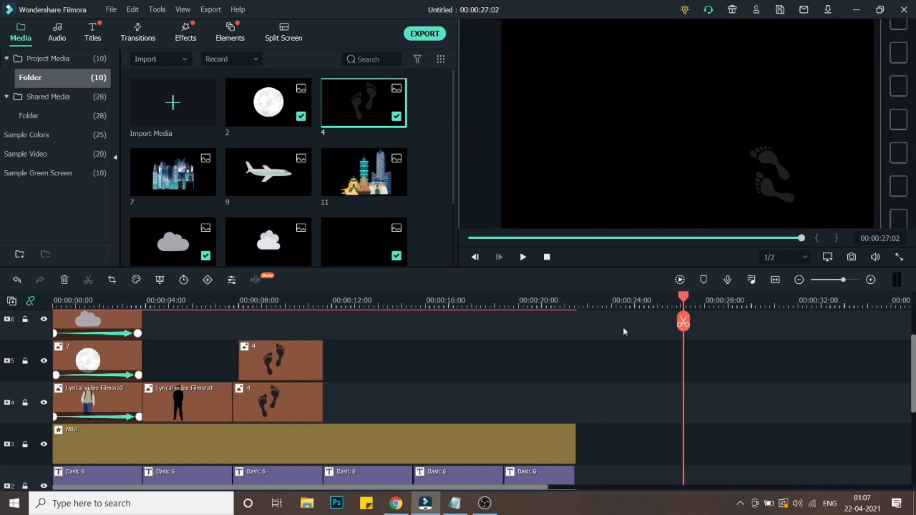
{"action": "scroll", "coordinate": [696, 391], "scroll_direction": "down", "scroll_amount": 1}
{"action": "left_click_drag", "start_coordinate": [673, 454], "coordinate": [628, 328]}
{"action": "key", "text": "ctrl+v"}
{"action": "key", "text": "ctrl+v"}
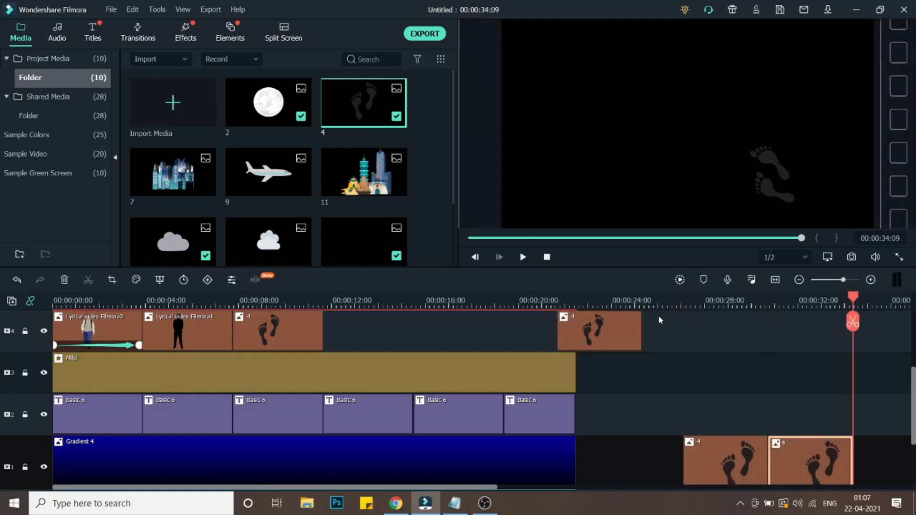
{"action": "key", "text": "ctrl+v"}
Stack one footprints copy above the second footprints clip, and move its image further up and left as the third pair.
{"action": "scroll", "coordinate": [659, 392], "scroll_direction": "up", "scroll_amount": 3}
{"action": "left_click_drag", "start_coordinate": [582, 441], "coordinate": [263, 358]}
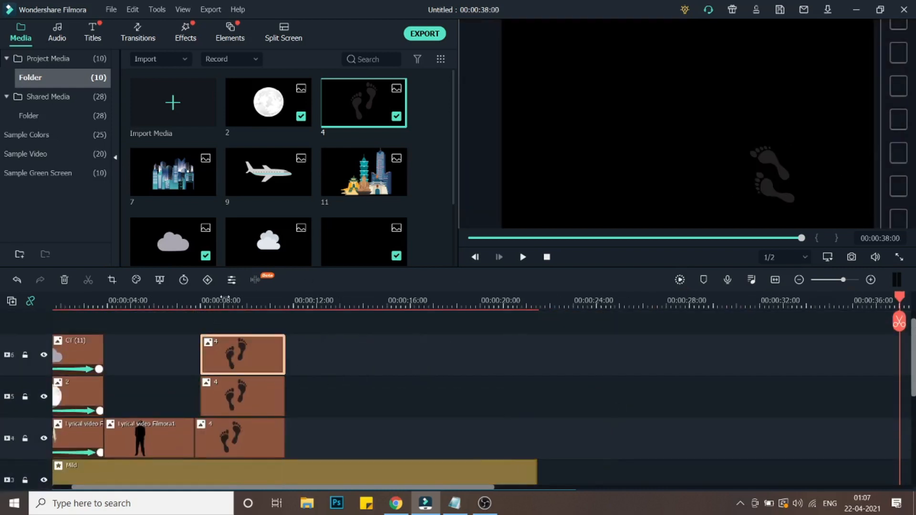
{"action": "left_click", "coordinate": [224, 300]}
{"action": "left_click_drag", "start_coordinate": [773, 159], "coordinate": [718, 138]}
Stack the remaining footprints copies on higher tracks, and position them as a diagonal trail up to the frame's upper-left corner.
{"action": "scroll", "coordinate": [708, 388], "scroll_direction": "down", "scroll_amount": 3}
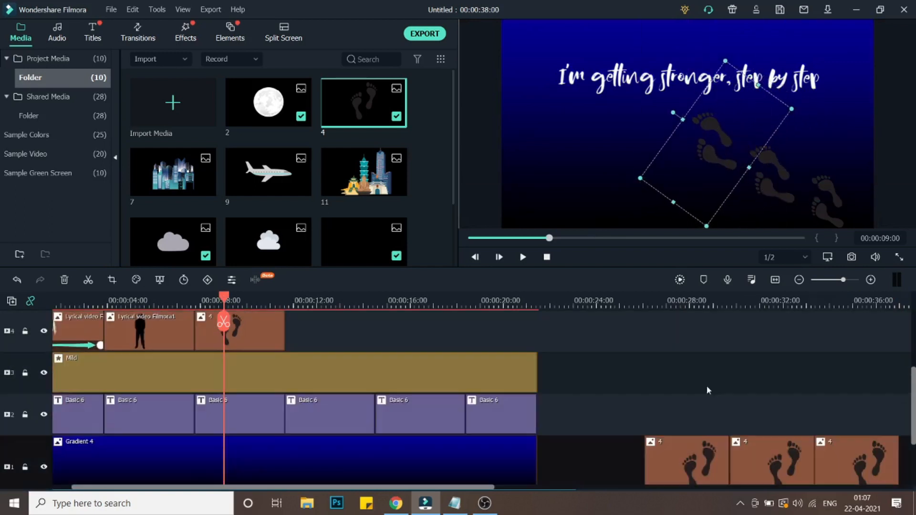
{"action": "left_click_drag", "start_coordinate": [708, 456], "coordinate": [263, 368]}
{"action": "left_click_drag", "start_coordinate": [771, 159], "coordinate": [656, 90]}
{"action": "scroll", "coordinate": [667, 409], "scroll_direction": "down", "scroll_amount": 5}
{"action": "left_click_drag", "start_coordinate": [793, 458], "coordinate": [229, 296]}
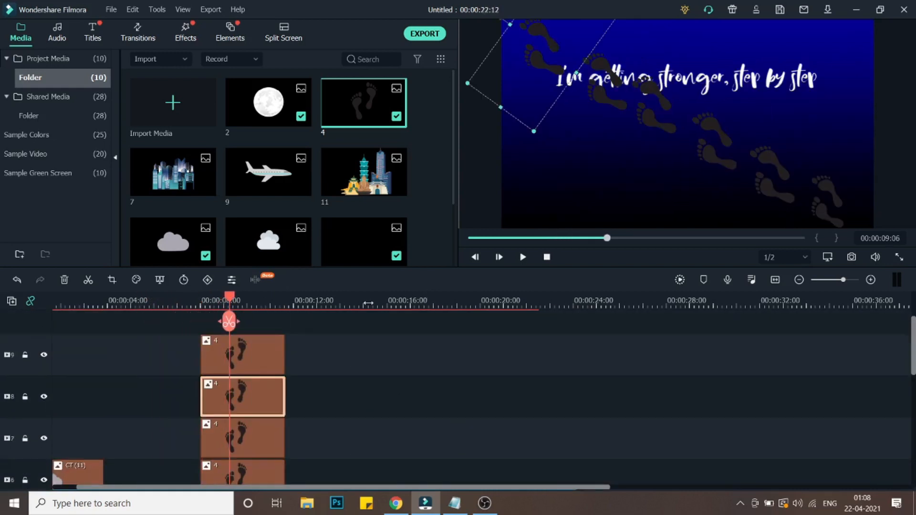
Trim the starts of the stacked footprints clips progressively later so the steps appear one after another.
{"action": "scroll", "coordinate": [251, 377], "scroll_direction": "down", "scroll_amount": 2}
{"action": "scroll", "coordinate": [234, 432], "scroll_direction": "down", "scroll_amount": 2}
{"action": "left_click", "coordinate": [218, 418]}
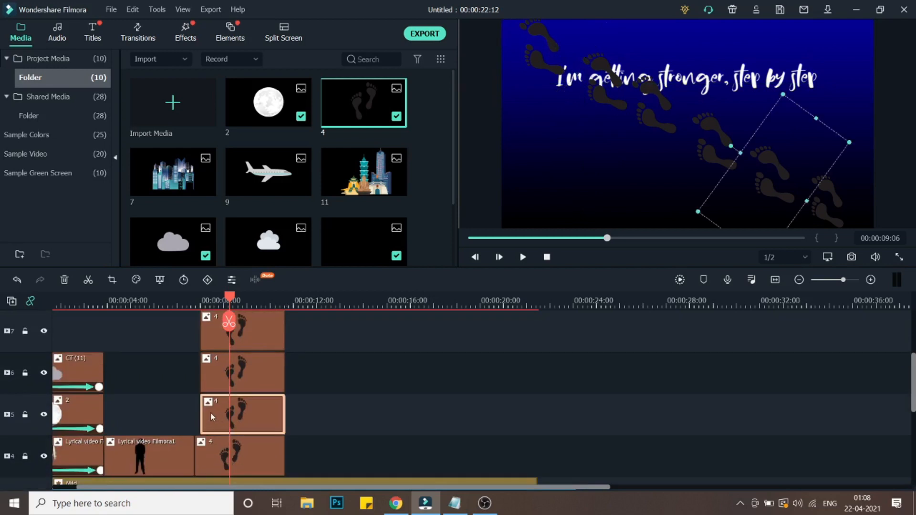
{"action": "left_click", "coordinate": [210, 370]}
{"action": "left_click_drag", "start_coordinate": [202, 368], "coordinate": [216, 368]}
{"action": "left_click", "coordinate": [203, 330]}
{"action": "left_click_drag", "start_coordinate": [202, 329], "coordinate": [238, 334]}
{"action": "scroll", "coordinate": [228, 337], "scroll_direction": "up", "scroll_amount": 1}
{"action": "left_click", "coordinate": [207, 336]}
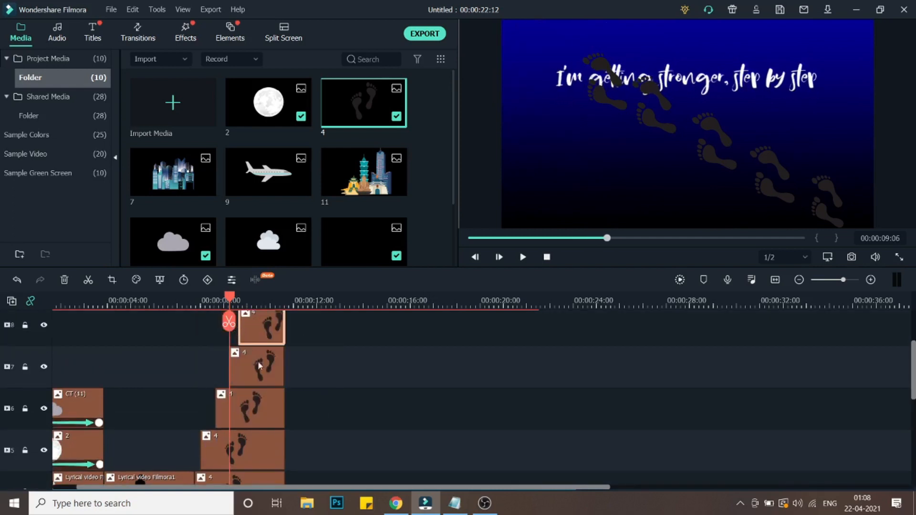
{"action": "scroll", "coordinate": [237, 334], "scroll_direction": "up", "scroll_amount": 1}
{"action": "left_click", "coordinate": [206, 371]}
{"action": "left_click_drag", "start_coordinate": [202, 371], "coordinate": [249, 374]}
{"action": "scroll", "coordinate": [257, 387], "scroll_direction": "down", "scroll_amount": 3}
{"action": "scroll", "coordinate": [257, 388], "scroll_direction": "down", "scroll_amount": 2}
{"action": "left_click", "coordinate": [210, 399]}
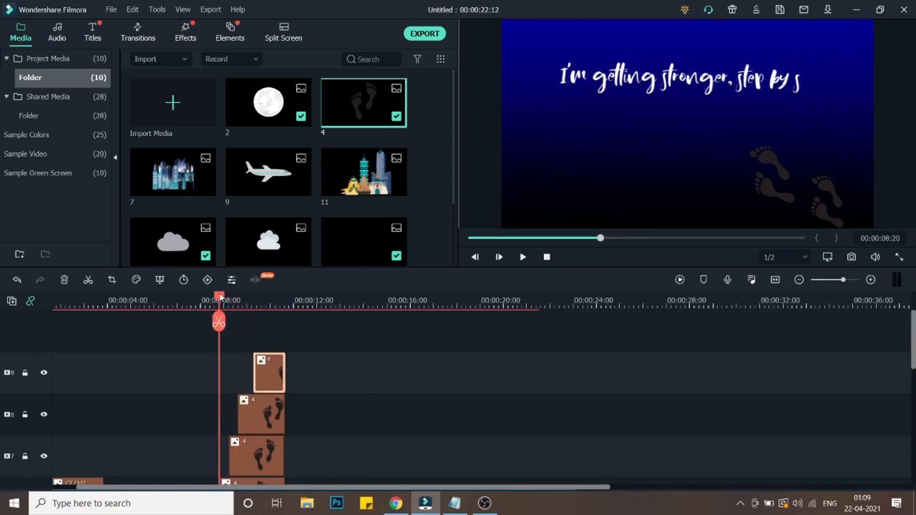
Add the Neon Clock element after the footprints on the illustration track, and trim it to the fourth title's length.
{"action": "left_click_drag", "start_coordinate": [221, 298], "coordinate": [318, 313]}
{"action": "scroll", "coordinate": [361, 348], "scroll_direction": "down", "scroll_amount": 2}
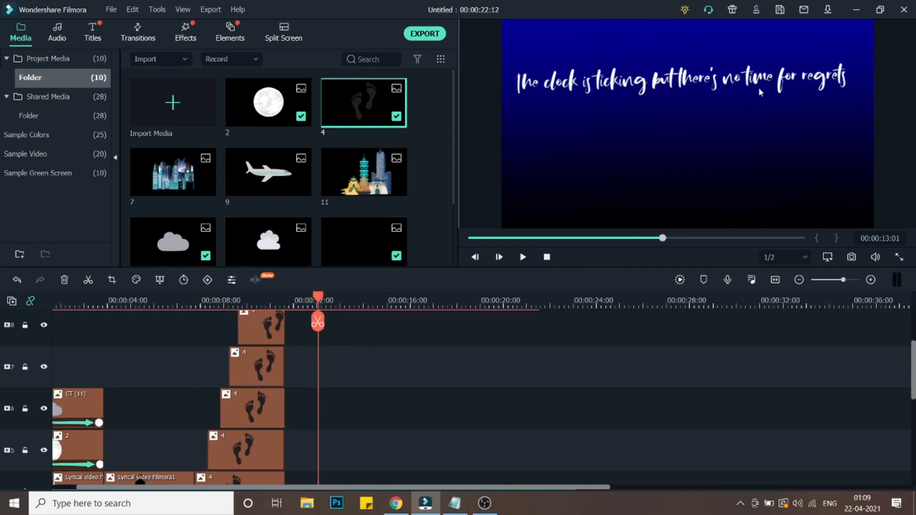
{"action": "scroll", "coordinate": [358, 162], "scroll_direction": "down", "scroll_amount": 2}
{"action": "scroll", "coordinate": [357, 168], "scroll_direction": "up", "scroll_amount": 2}
{"action": "scroll", "coordinate": [361, 167], "scroll_direction": "down", "scroll_amount": 2}
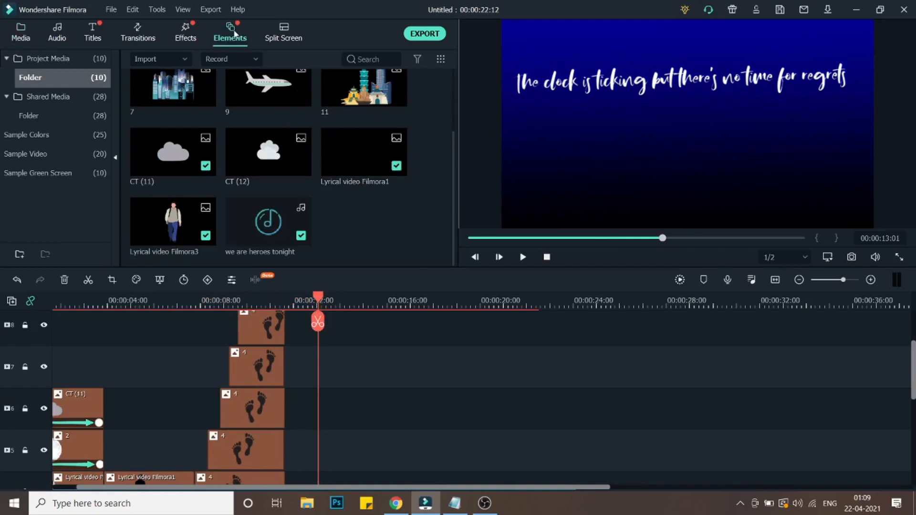
{"action": "scroll", "coordinate": [270, 141], "scroll_direction": "down", "scroll_amount": 6}
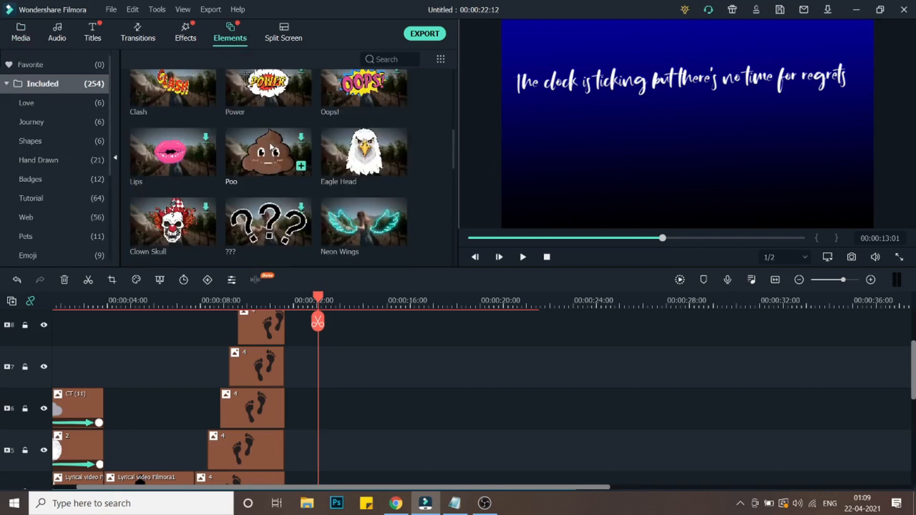
{"action": "scroll", "coordinate": [273, 153], "scroll_direction": "down", "scroll_amount": 3}
{"action": "scroll", "coordinate": [275, 155], "scroll_direction": "down", "scroll_amount": 5}
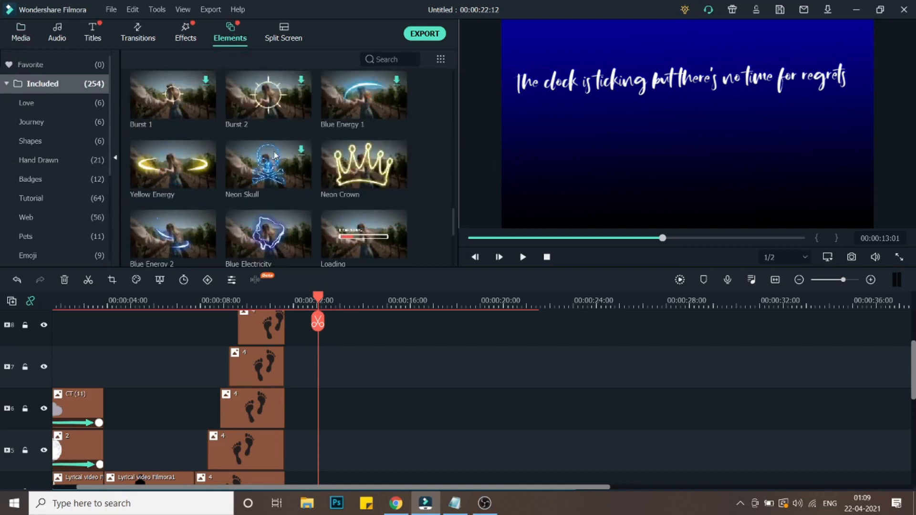
{"action": "scroll", "coordinate": [274, 155], "scroll_direction": "down", "scroll_amount": 8}
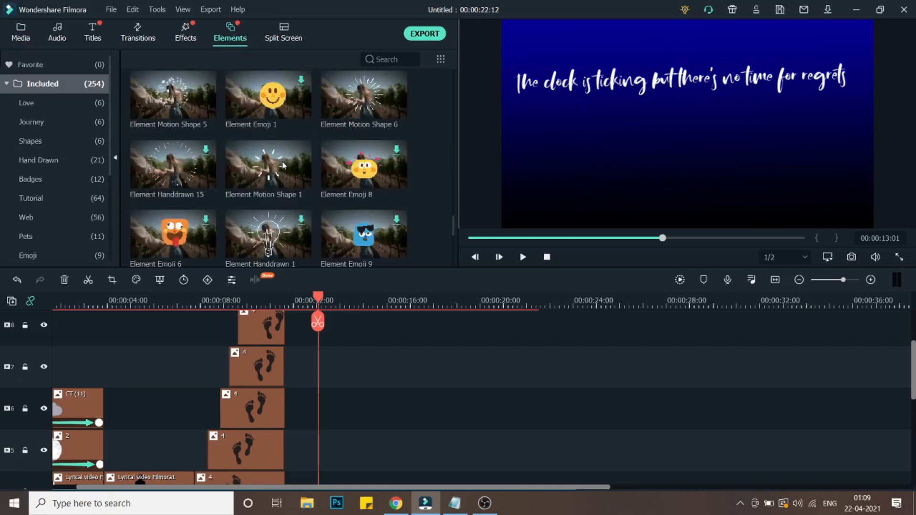
{"action": "scroll", "coordinate": [283, 166], "scroll_direction": "down", "scroll_amount": 10}
{"action": "left_click_drag", "start_coordinate": [163, 88], "coordinate": [276, 404]}
{"action": "scroll", "coordinate": [336, 400], "scroll_direction": "down", "scroll_amount": 2}
{"action": "left_click_drag", "start_coordinate": [340, 334], "coordinate": [351, 411]}
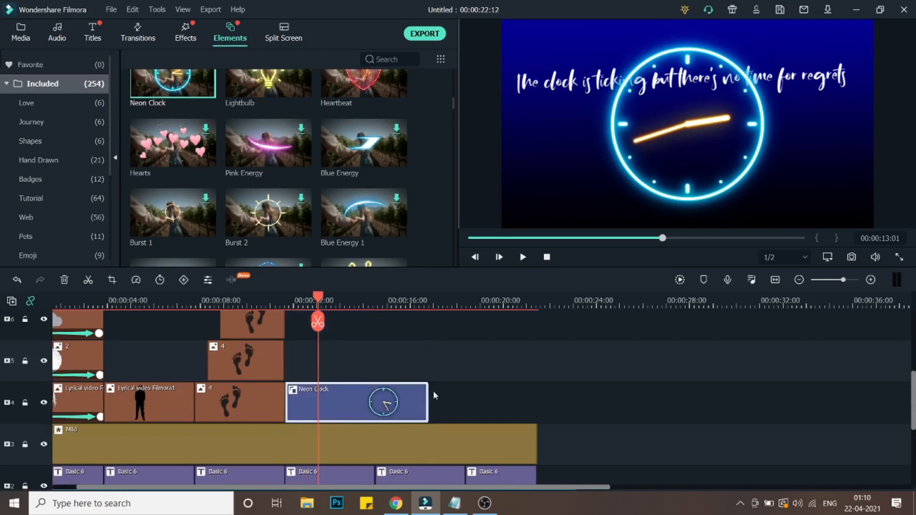
{"action": "left_click_drag", "start_coordinate": [429, 400], "coordinate": [375, 400]}
Shrink the neon clock and centre it horizontally beneath the fourth lyric line.
{"action": "left_click", "coordinate": [287, 300]}
{"action": "left_click_drag", "start_coordinate": [275, 301], "coordinate": [310, 301]}
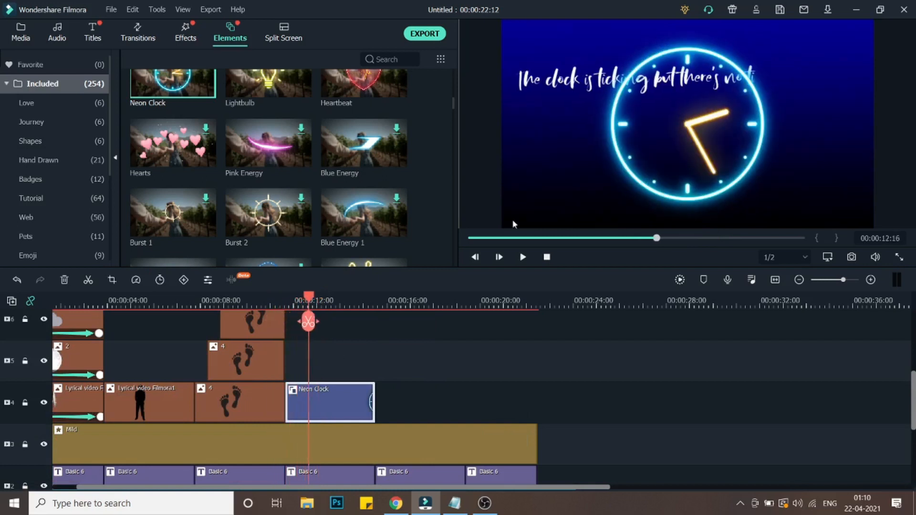
{"action": "left_click", "coordinate": [692, 113]}
{"action": "left_click_drag", "start_coordinate": [585, 21], "coordinate": [669, 99]}
{"action": "left_click_drag", "start_coordinate": [698, 151], "coordinate": [660, 152]}
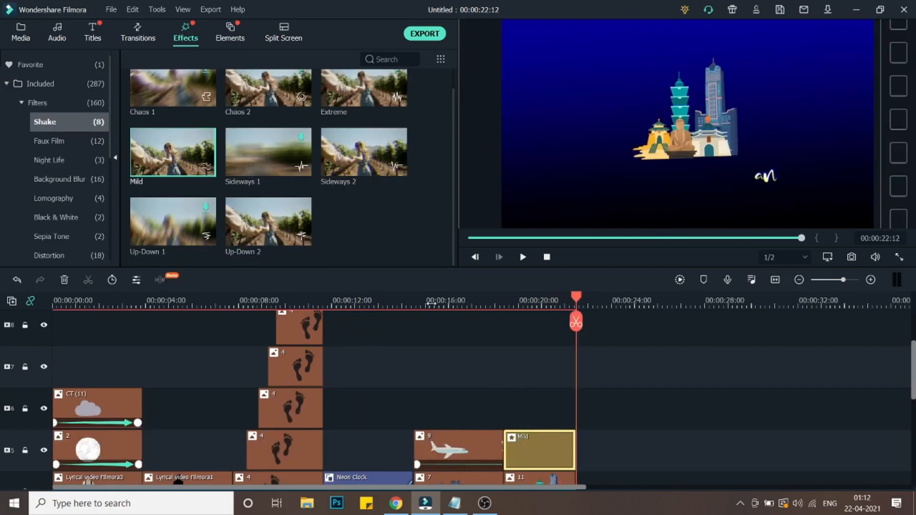
{"action": "left_click_drag", "start_coordinate": [431, 304], "coordinate": [353, 319]}
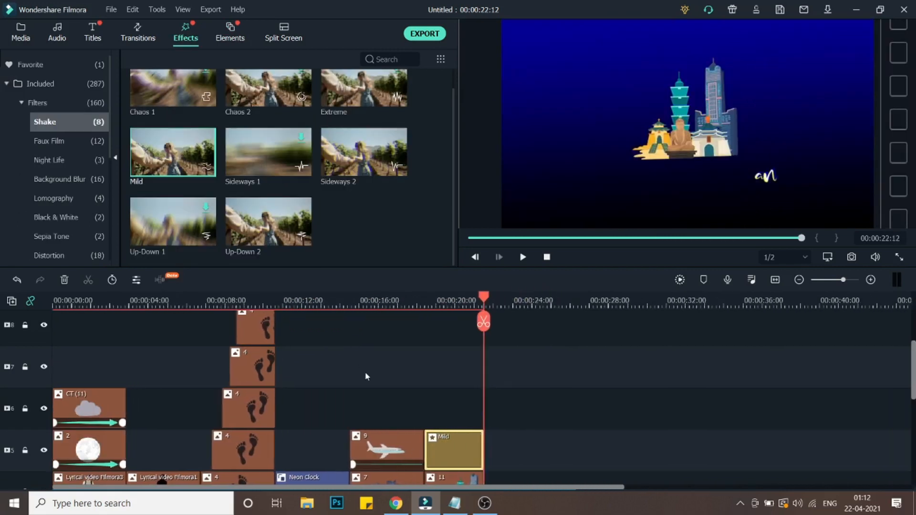